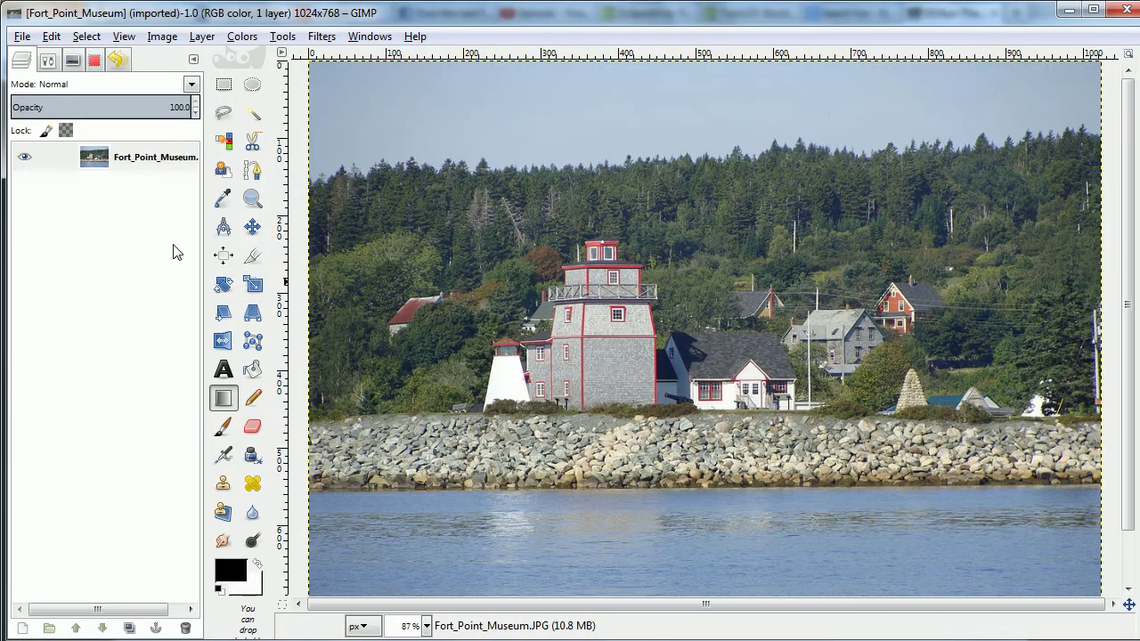
# - Add a new transparent-fill layer above the Fort_Point_Museum photo and select it
pyautogui.rightClick(155, 163)
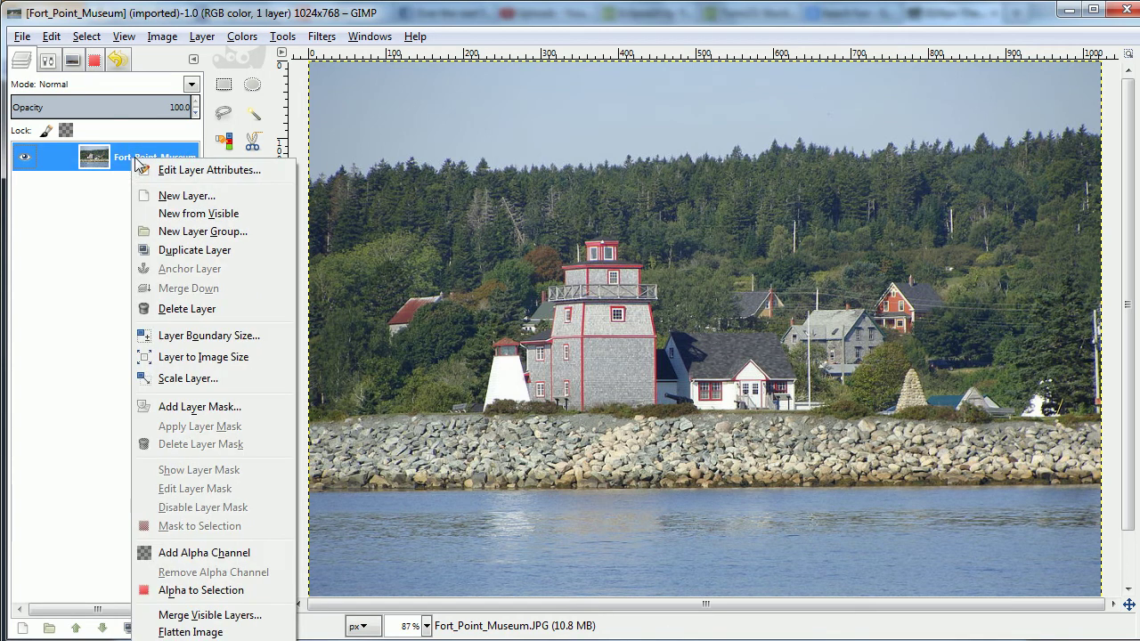
pyautogui.click(214, 196)
pyautogui.click(149, 331)
pyautogui.click(224, 372)
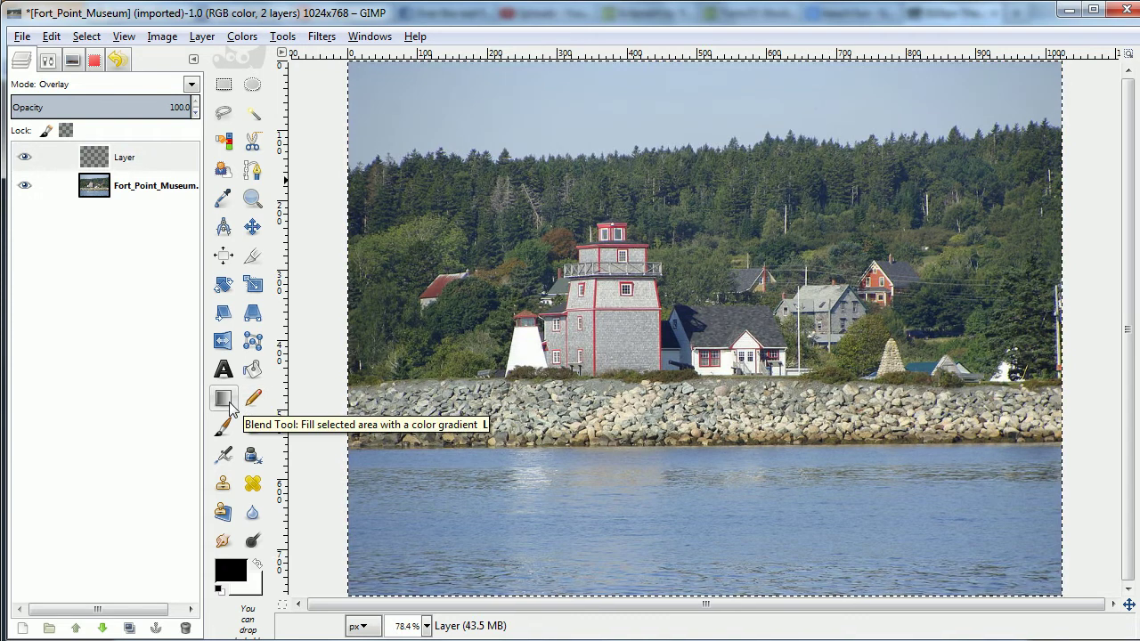
pyautogui.click(134, 163)
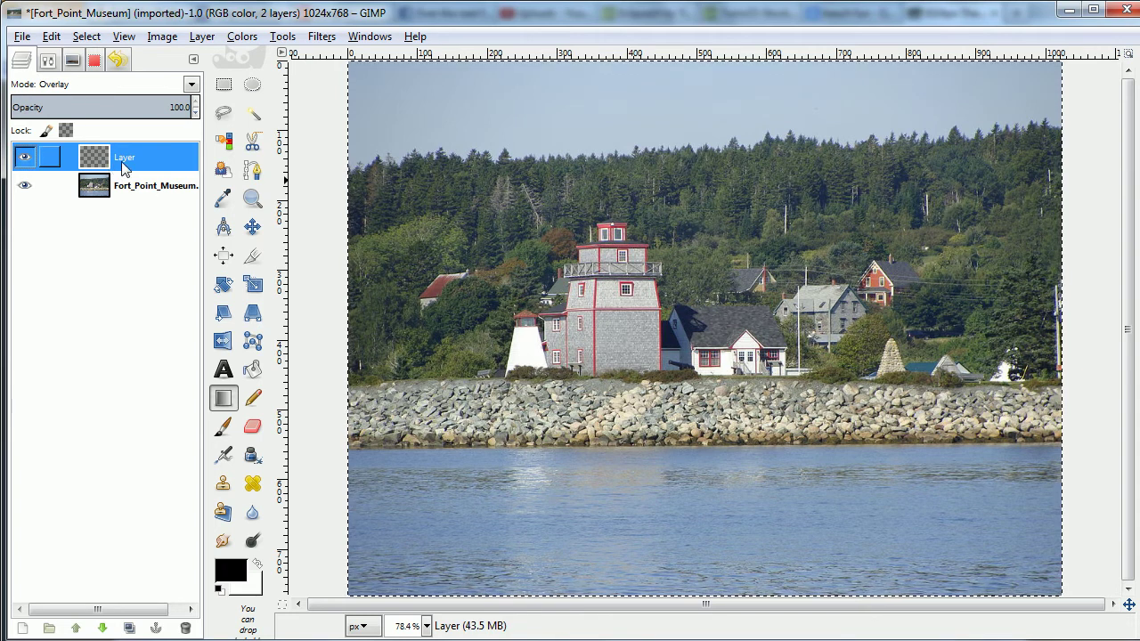
# - Draw a Shaped (spherical) Burning Transparency gradient across the new layer
pyautogui.click(228, 401)
pyautogui.doubleClick(228, 401)
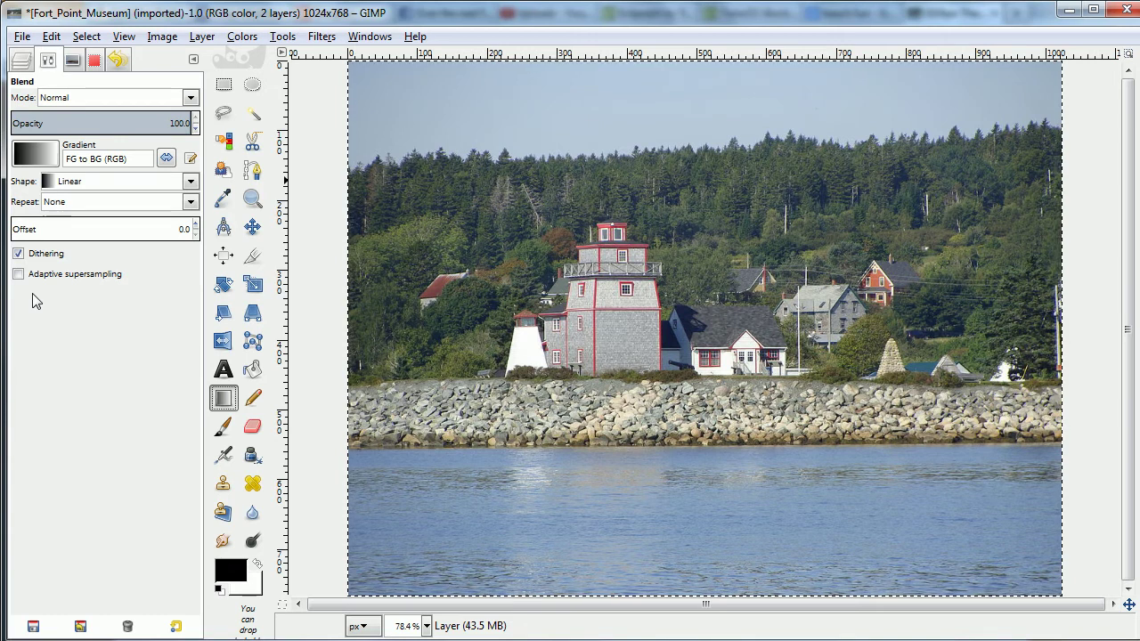
pyautogui.click(114, 183)
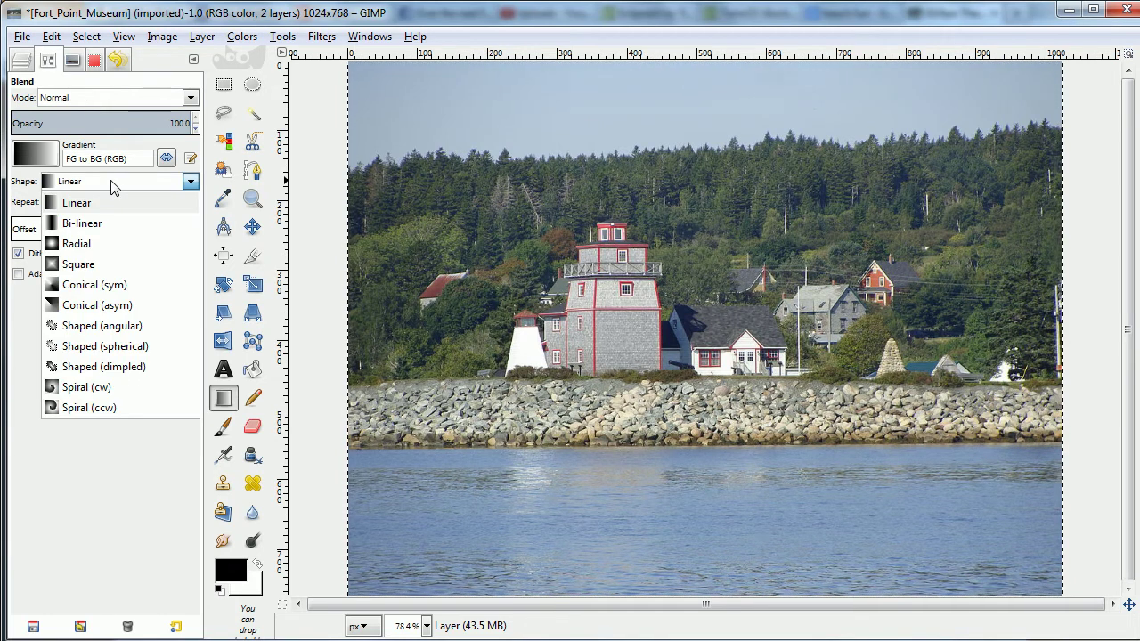
pyautogui.click(119, 348)
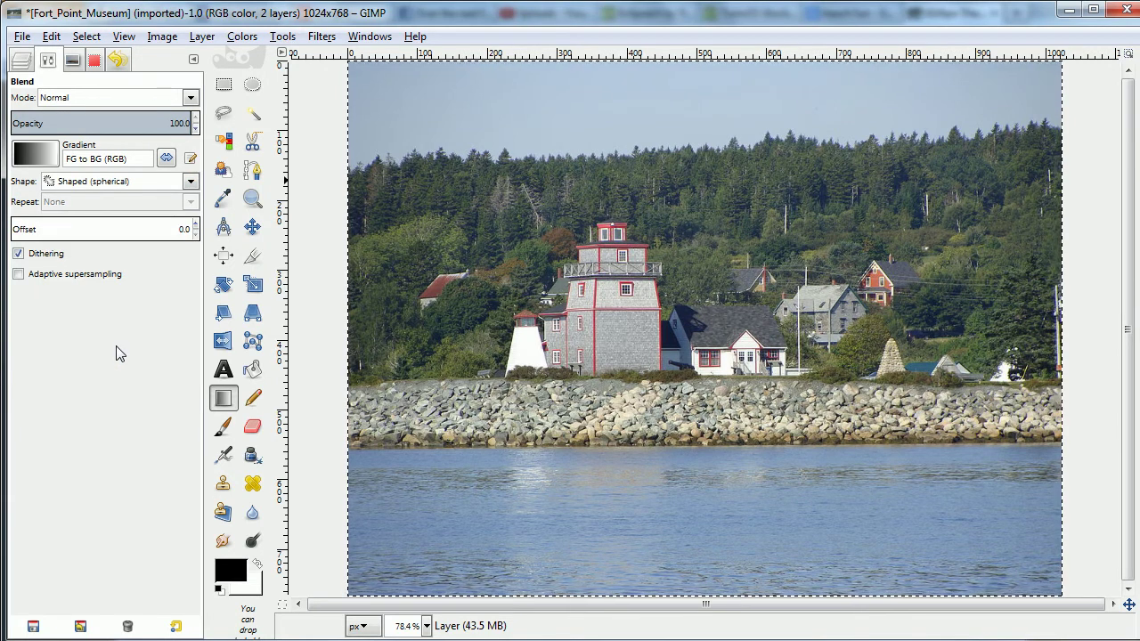
pyautogui.click(45, 156)
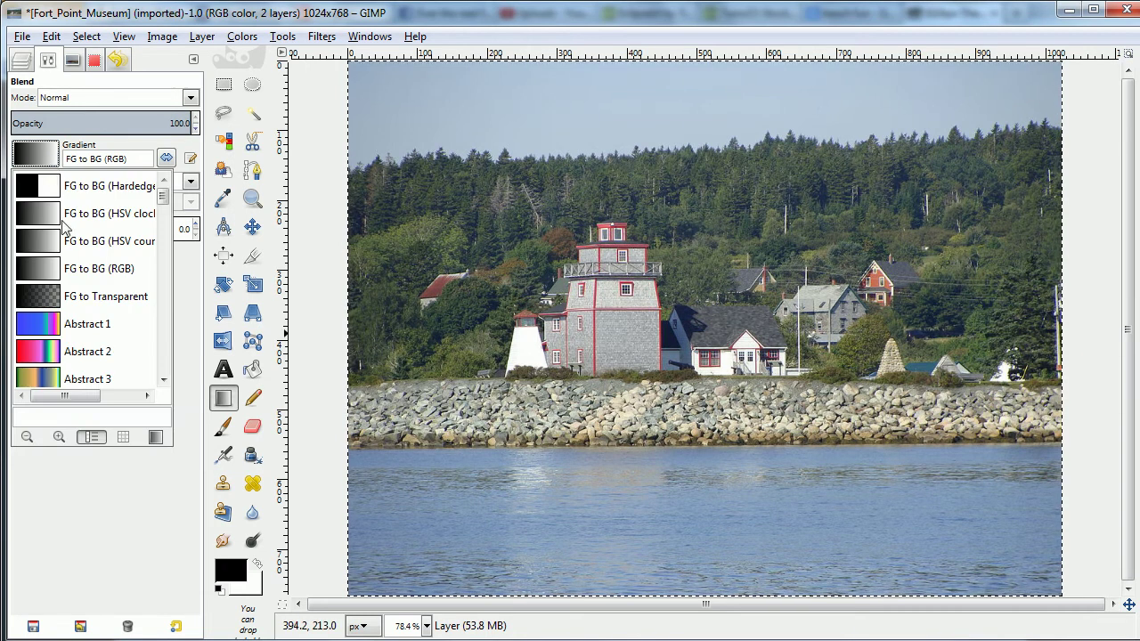
pyautogui.scroll(-4, 107, 311)
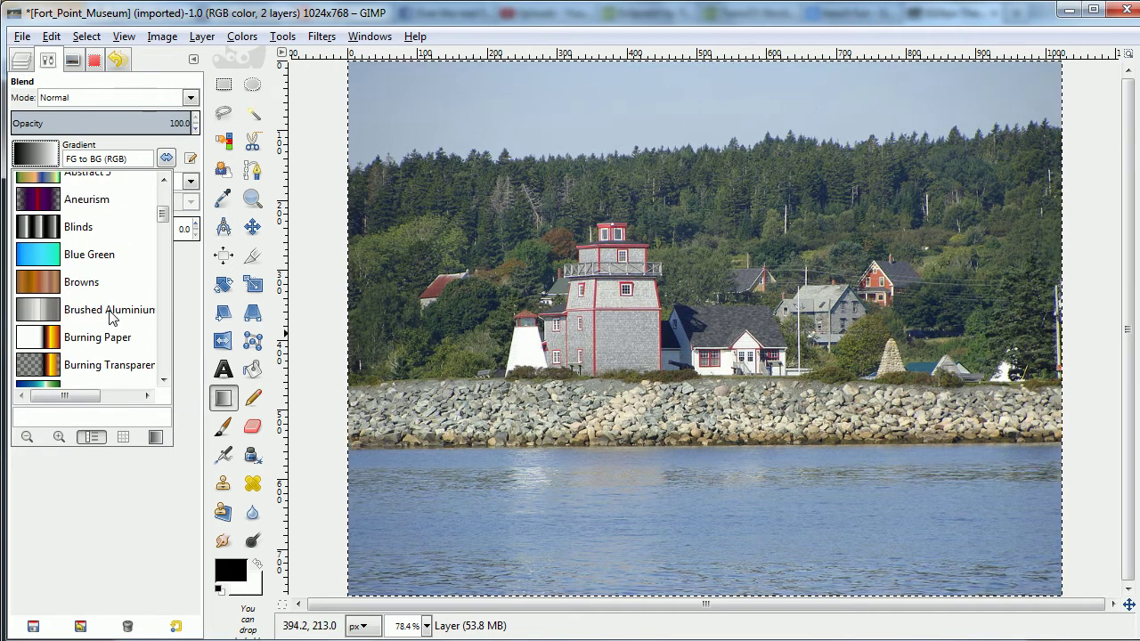
pyautogui.scroll(-2, 111, 317)
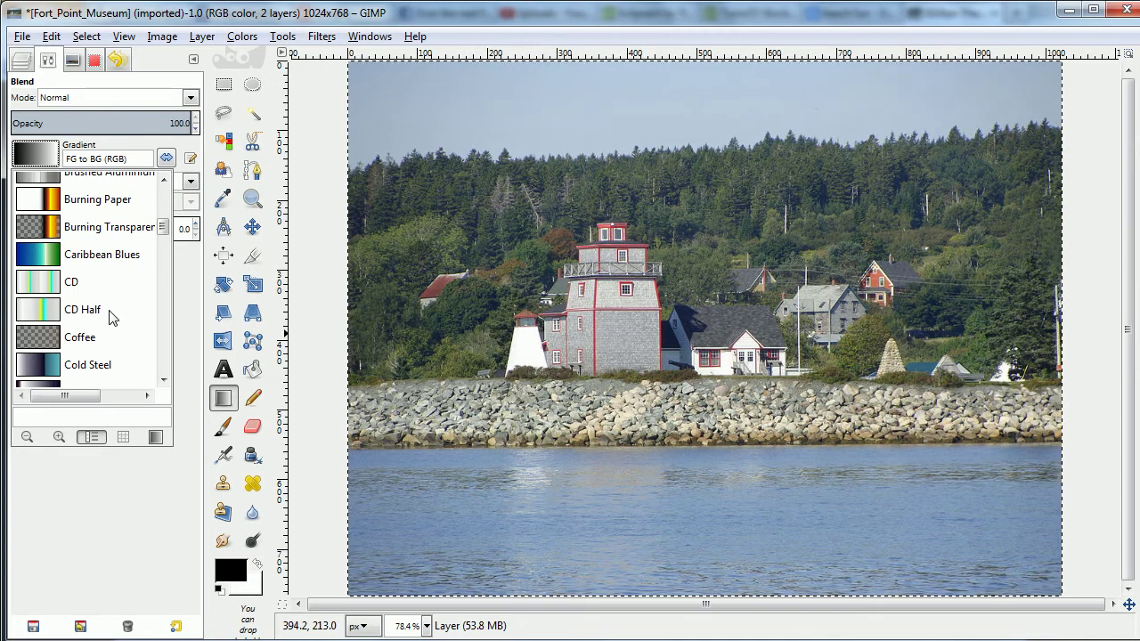
pyautogui.click(87, 228)
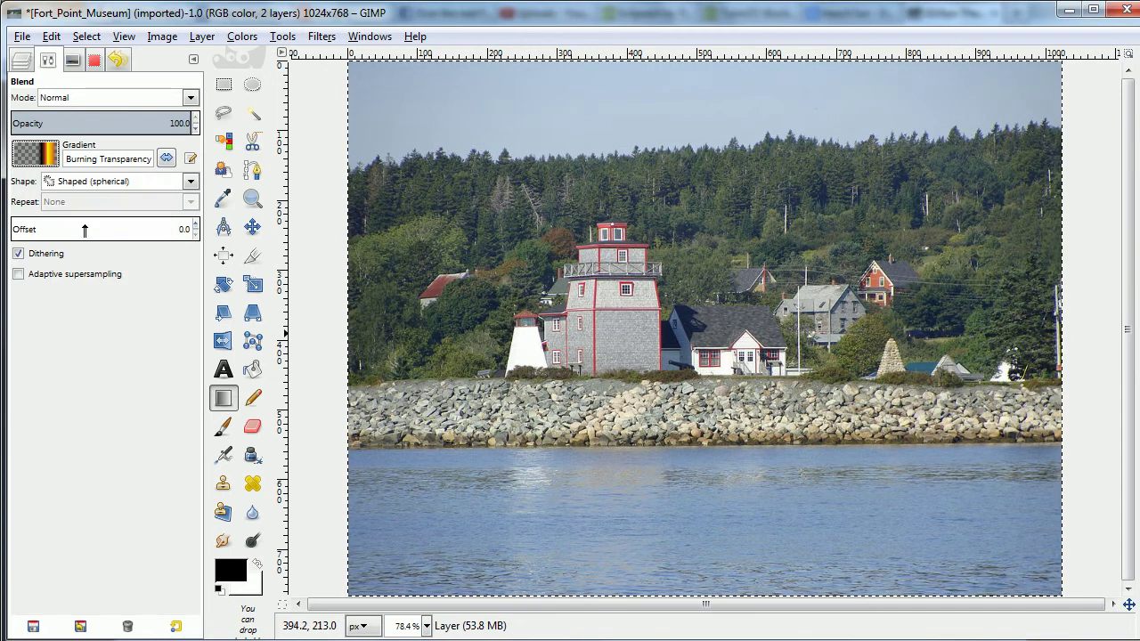
pyautogui.moveTo(734, 281); pyautogui.dragTo(704, 343)
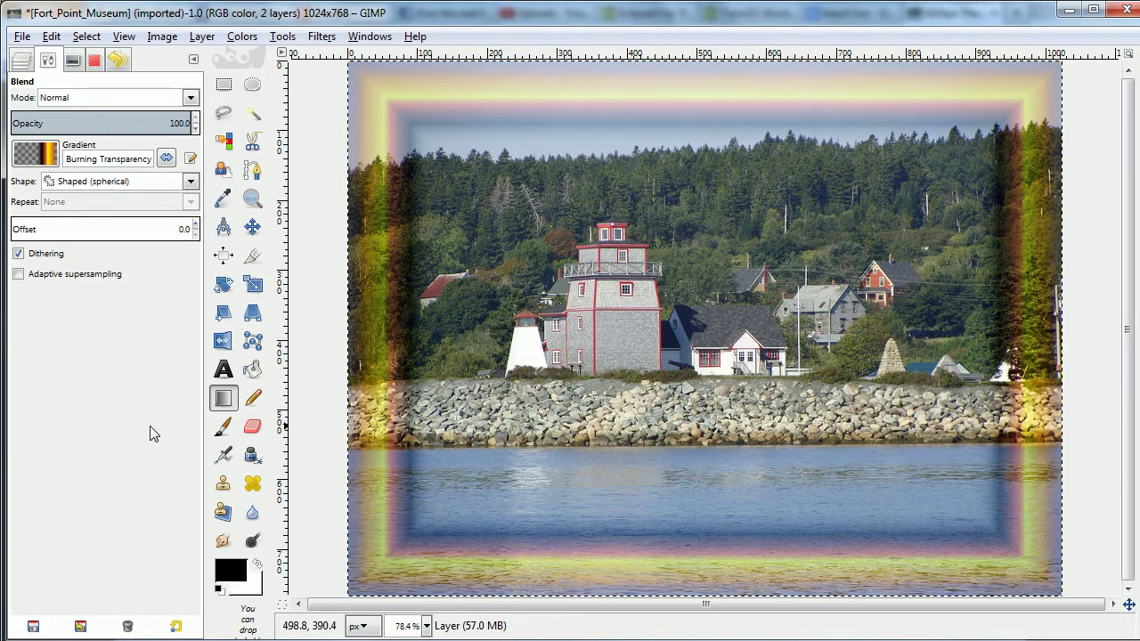
# - Redraw the frame with the Deep Sea gradient dragged diagonally across the canvas
pyautogui.click(36, 154)
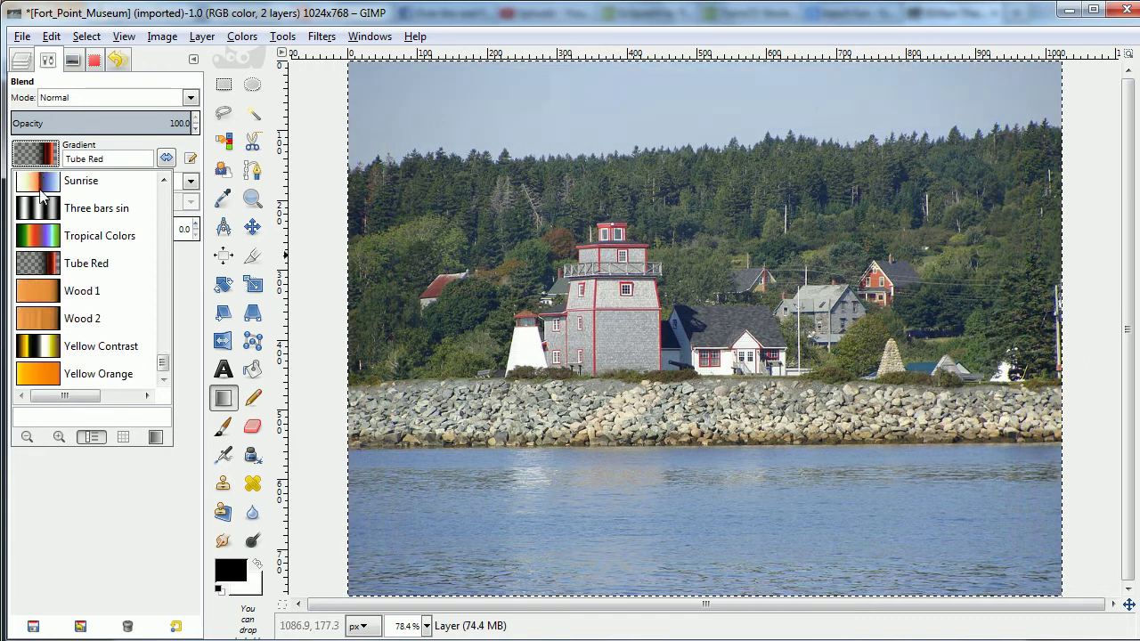
pyautogui.scroll(10, 132, 287)
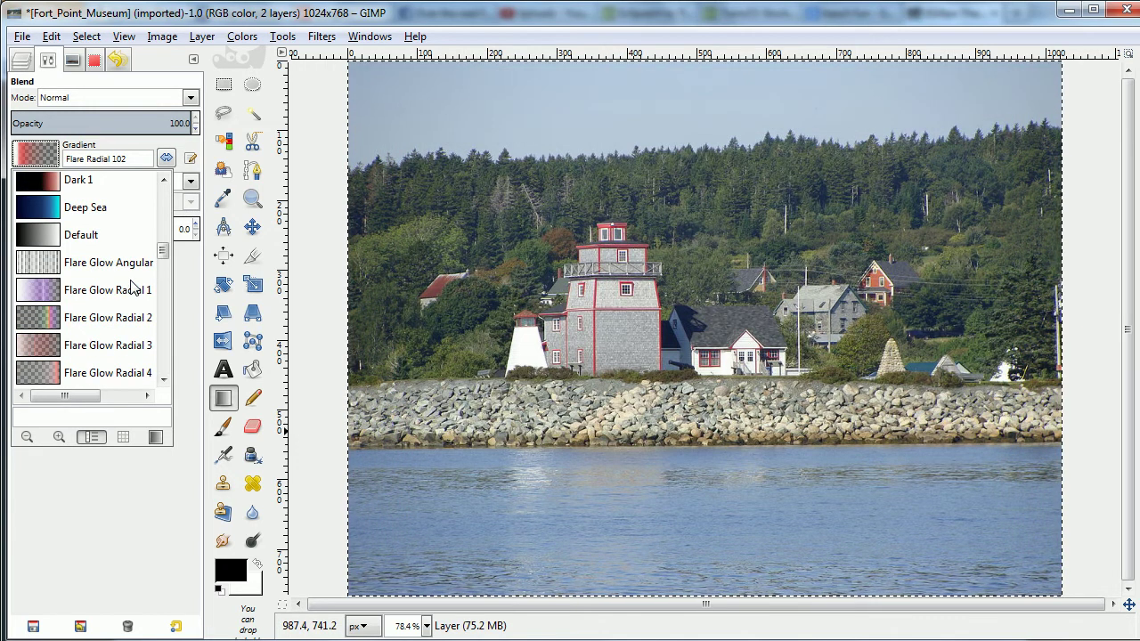
pyautogui.scroll(1, 131, 287)
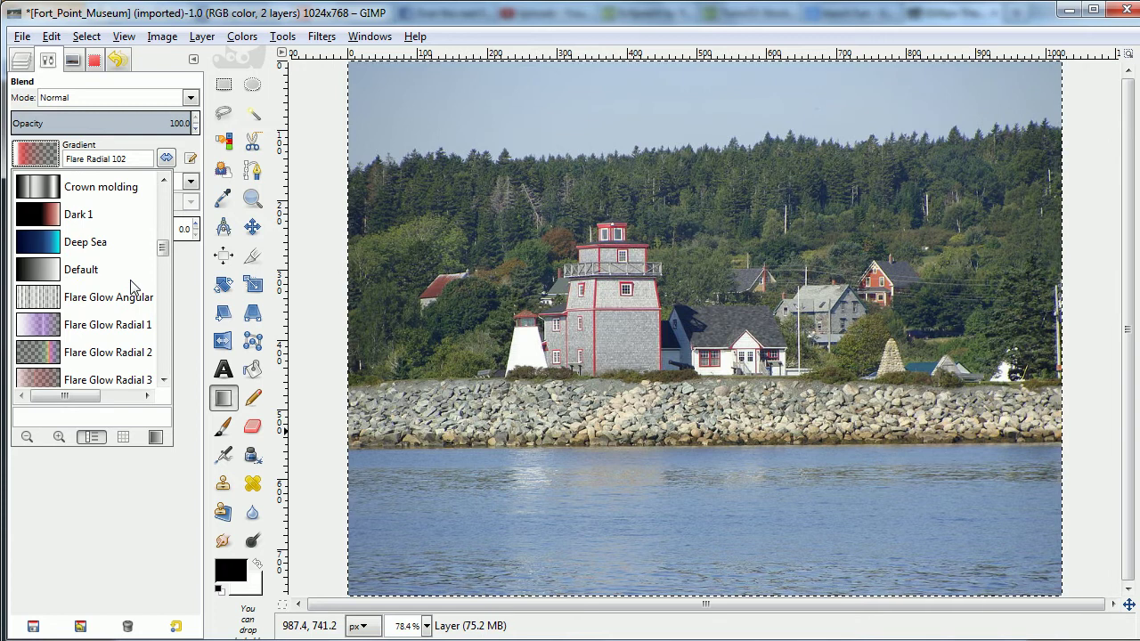
pyautogui.click(85, 247)
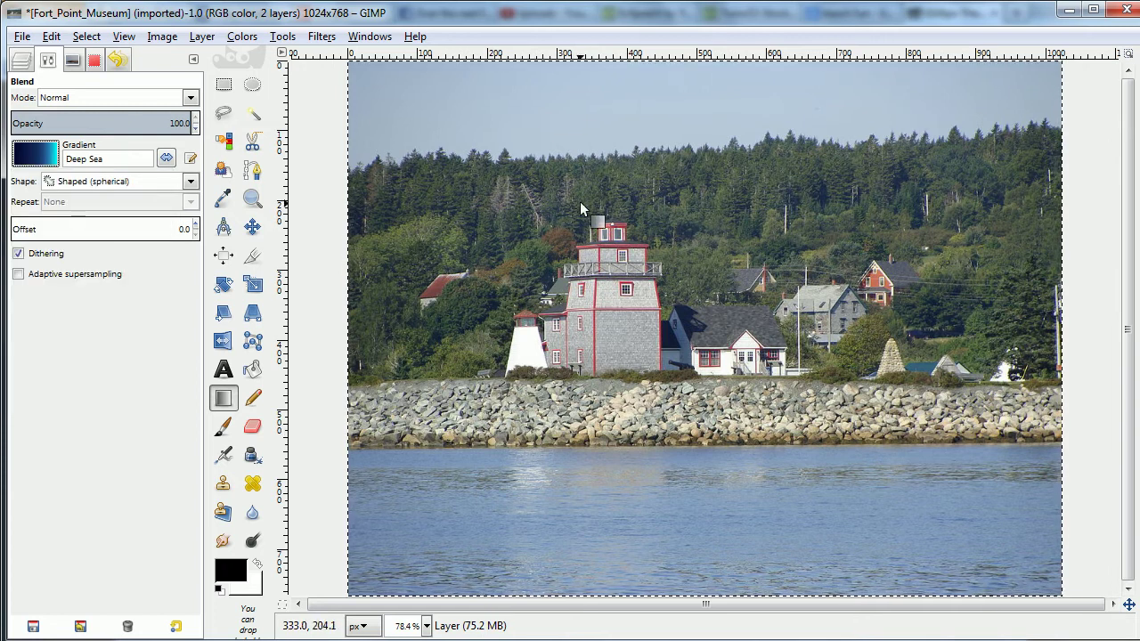
pyautogui.moveTo(426, 116); pyautogui.dragTo(746, 420)
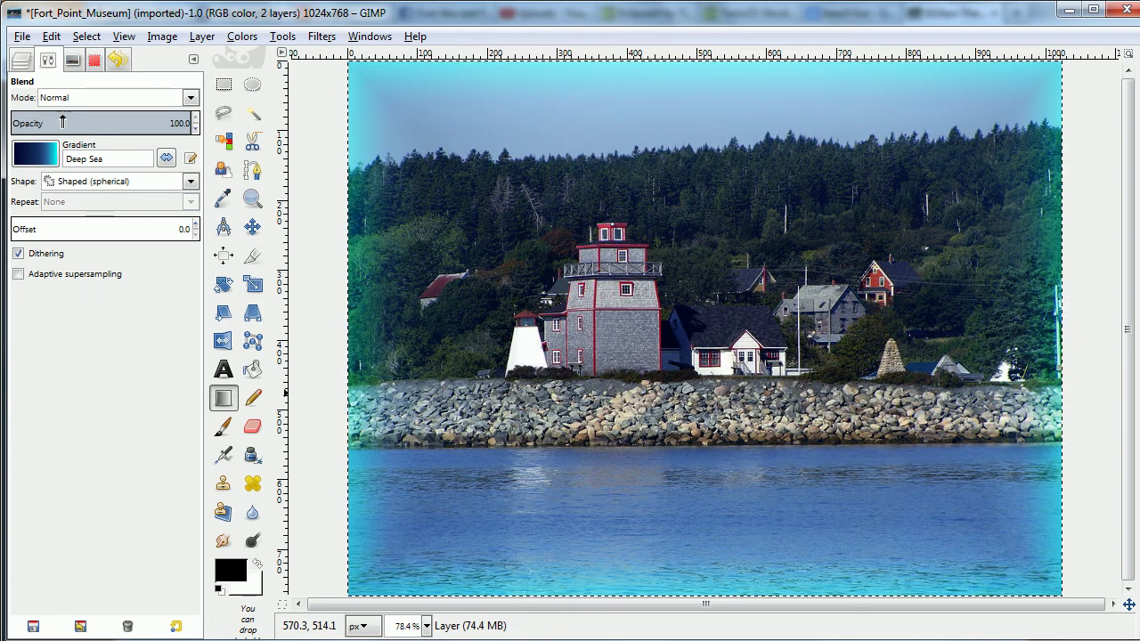
pyautogui.click(26, 61)
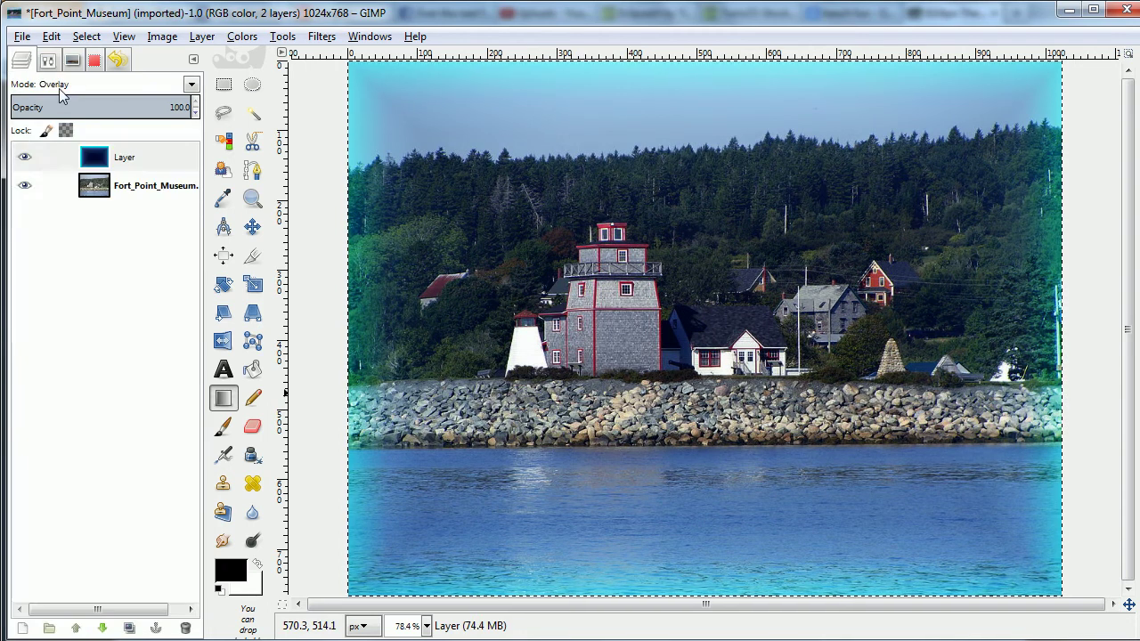
# - Switch the frame layer's blend mode to Grain merge and keep it selected
pyautogui.click(105, 85)
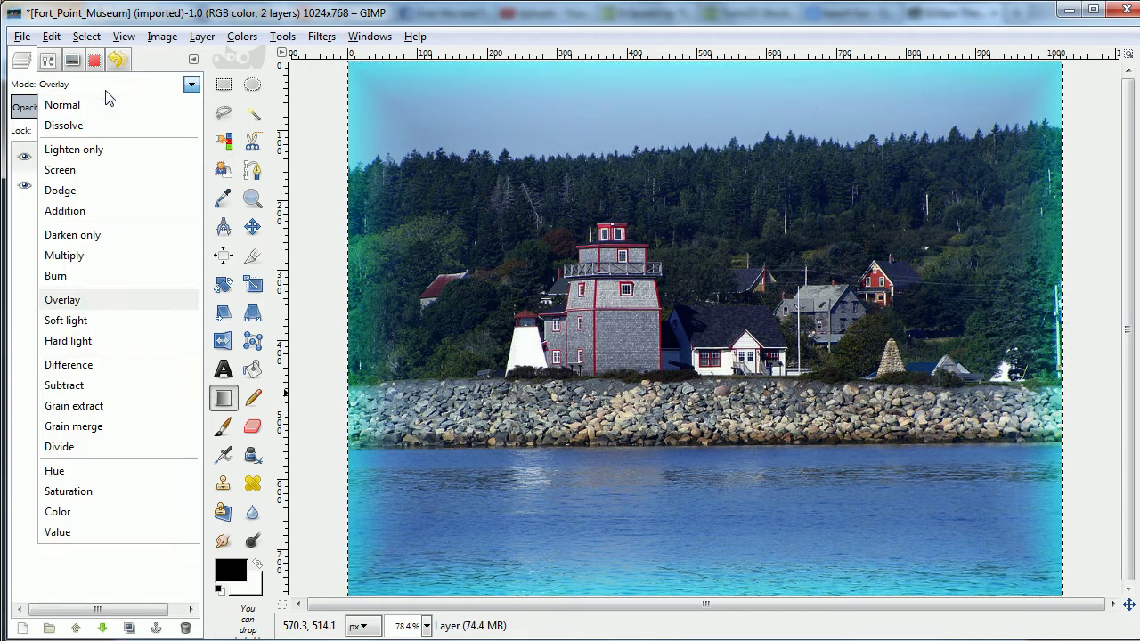
pyautogui.click(101, 429)
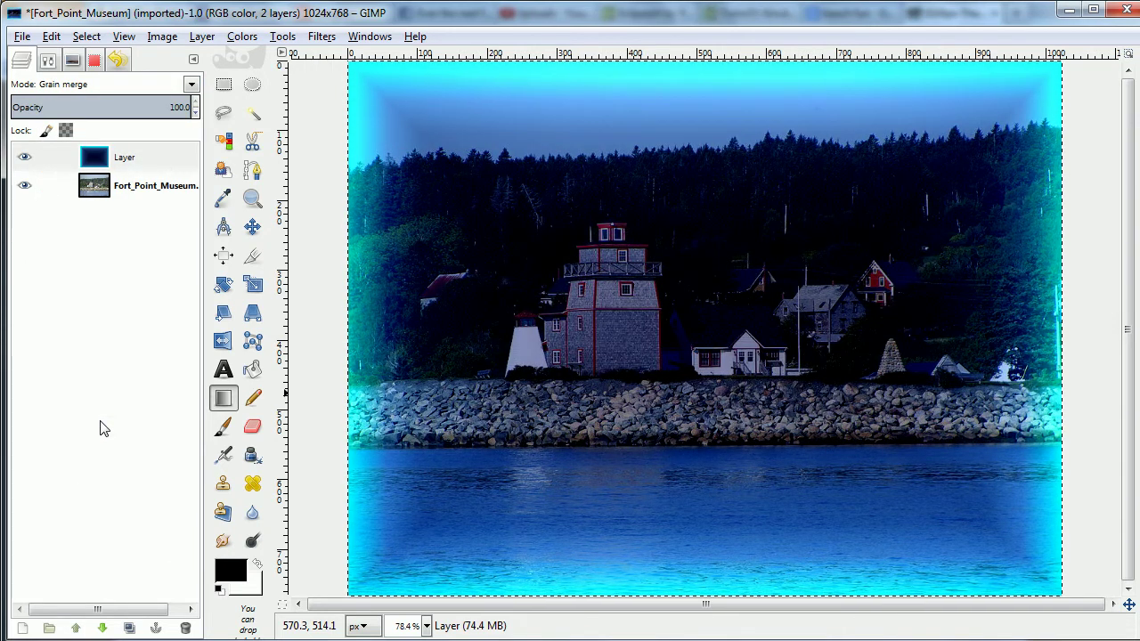
pyautogui.click(133, 161)
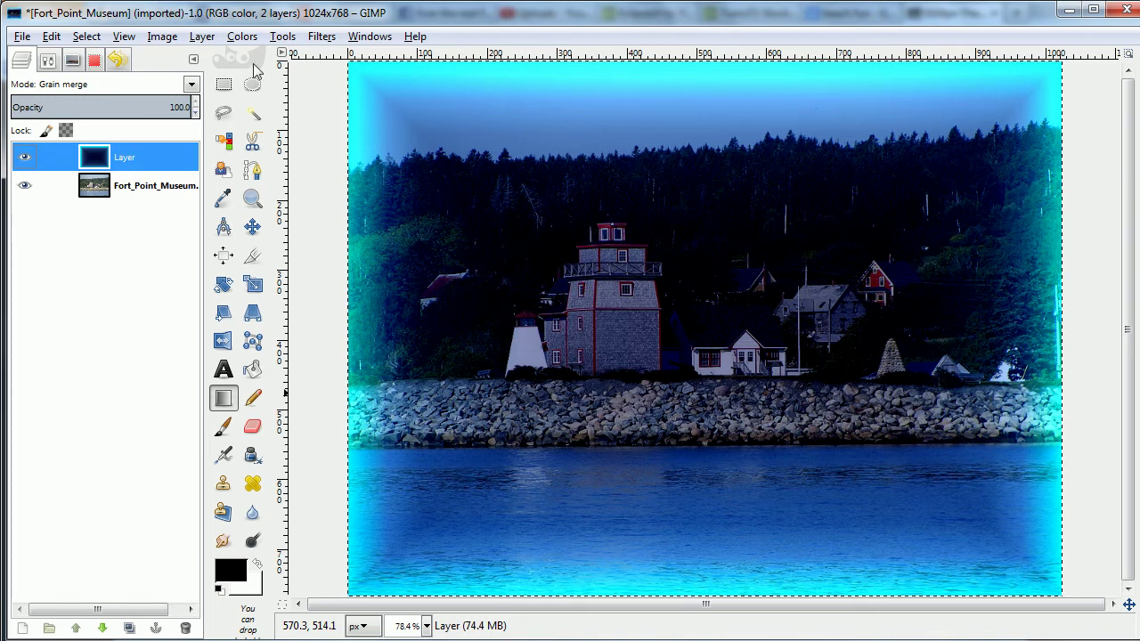
# - Invert the frame layer's colours so the edges turn red, then bring up Hue-Saturation
pyautogui.click(241, 36)
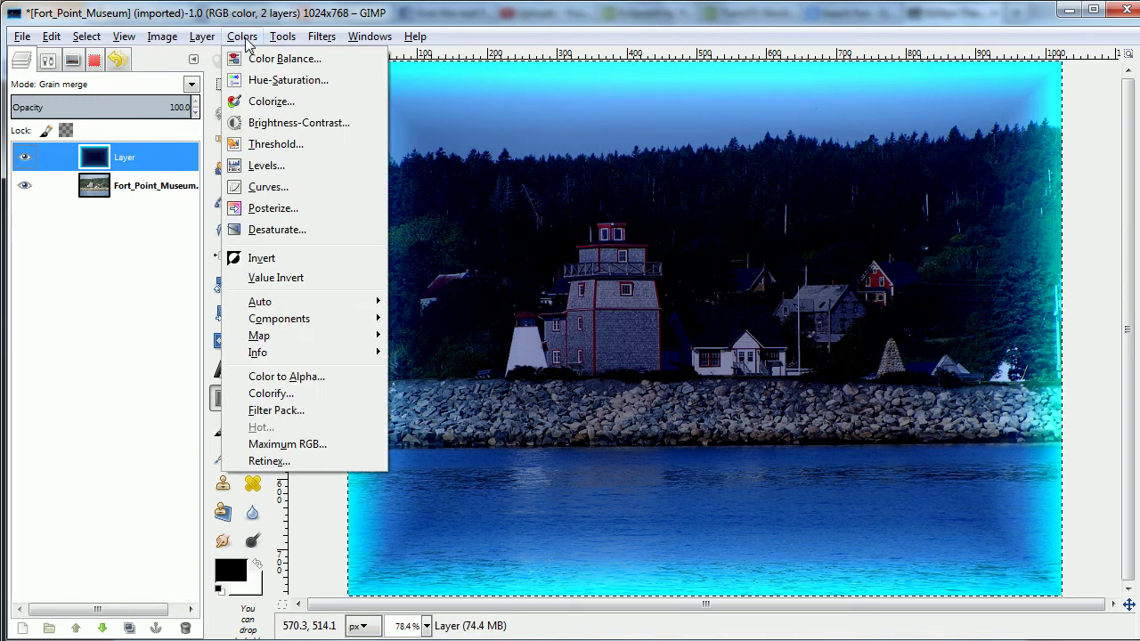
pyautogui.click(262, 258)
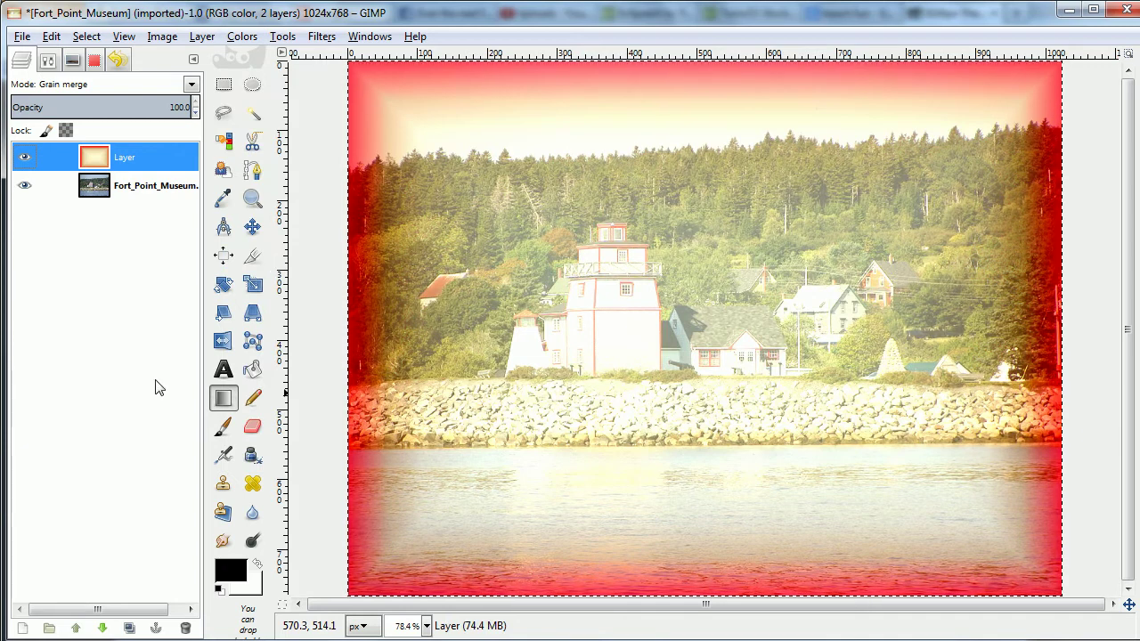
pyautogui.click(242, 35)
pyautogui.click(276, 82)
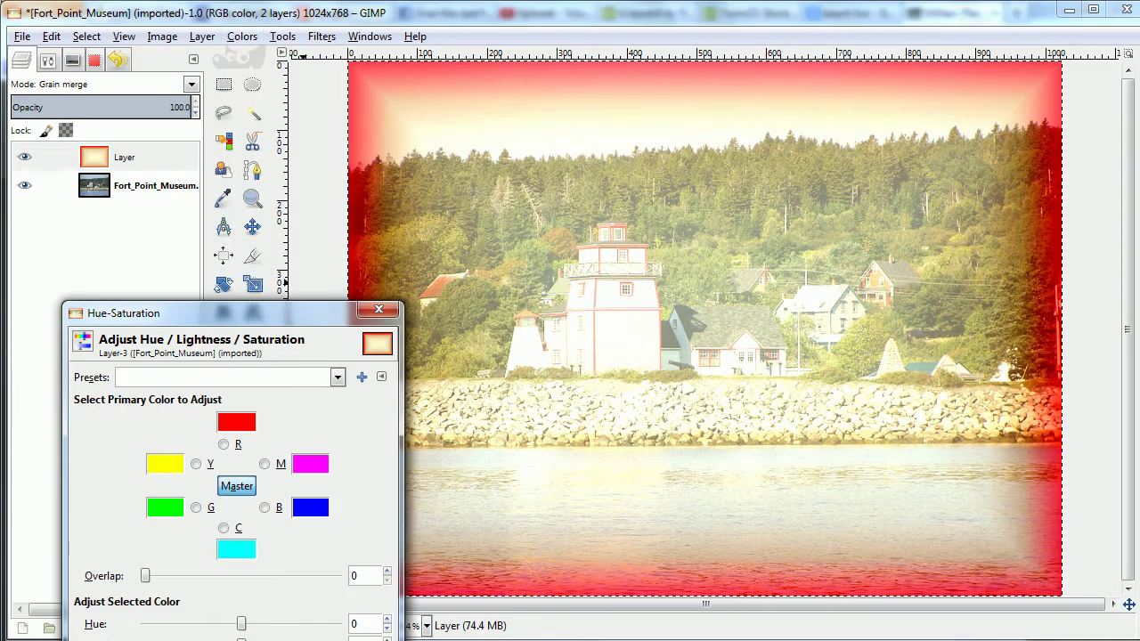
# - Shift the frame's hue toward blue-violet and raise its contrast to 51
pyautogui.moveTo(242, 623); pyautogui.dragTo(177, 626)
pyautogui.press('Return')
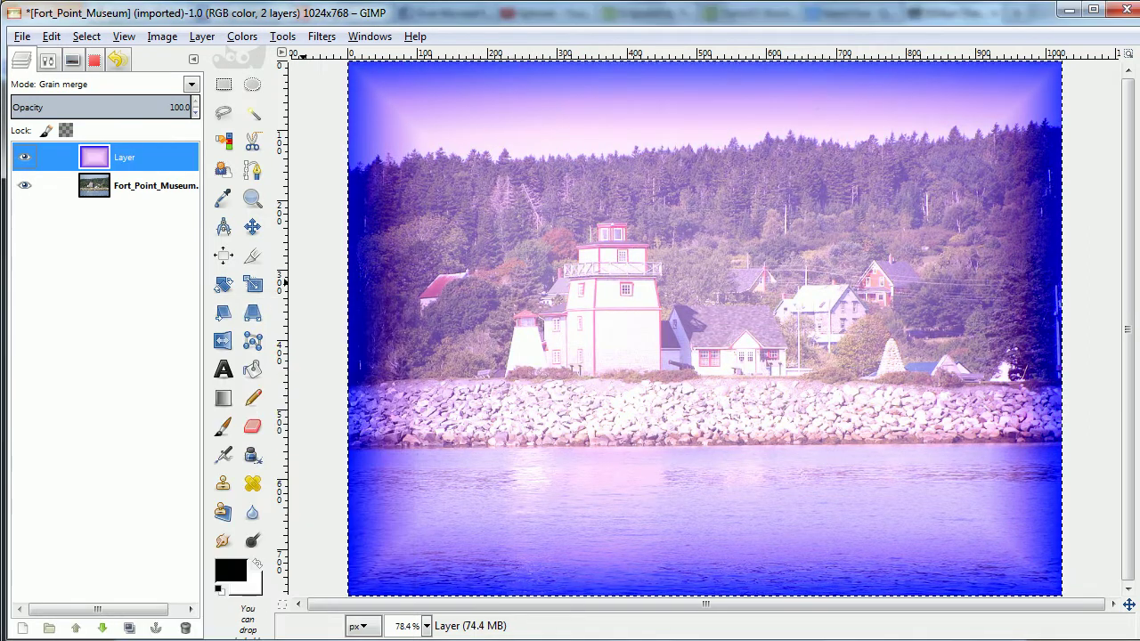
pyautogui.click(242, 36)
pyautogui.click(294, 124)
pyautogui.moveTo(247, 624)
pyautogui.mouseDown()
pyautogui.moveTo(222, 625)
pyautogui.moveTo(288, 628)
pyautogui.moveTo(183, 632)
pyautogui.moveTo(227, 633)
pyautogui.mouseUp()
pyautogui.press('Return')
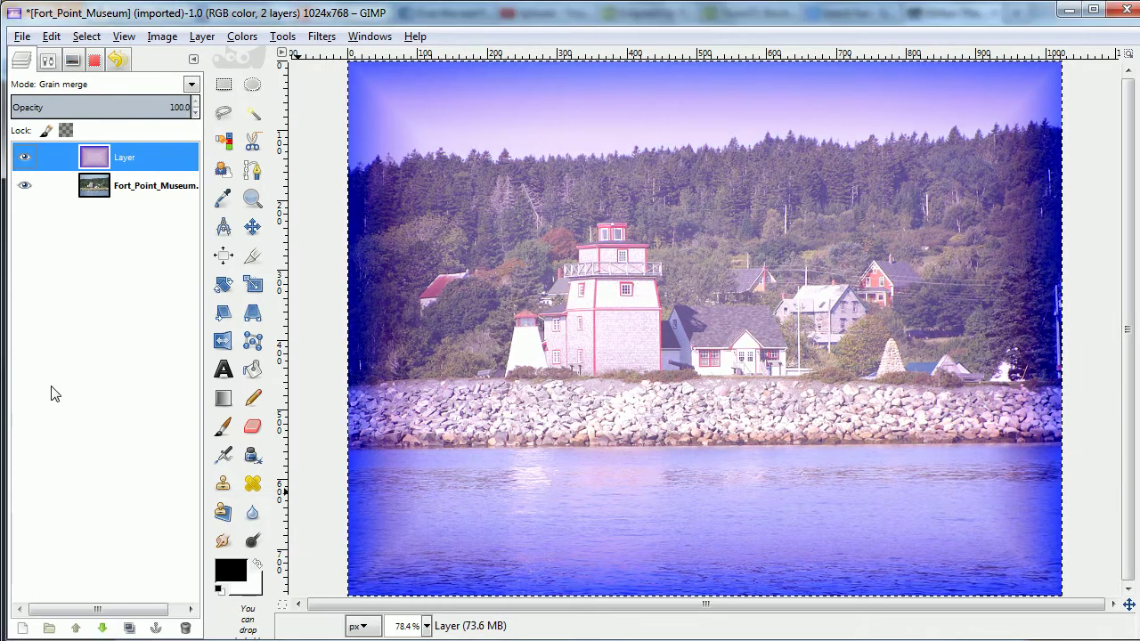
# - Clear the layer and paint a Square Wood Frame gradient border across the photo
pyautogui.press('Delete')
pyautogui.press('g')
pyautogui.click(36, 154)
pyautogui.scroll(-3, 122, 265)
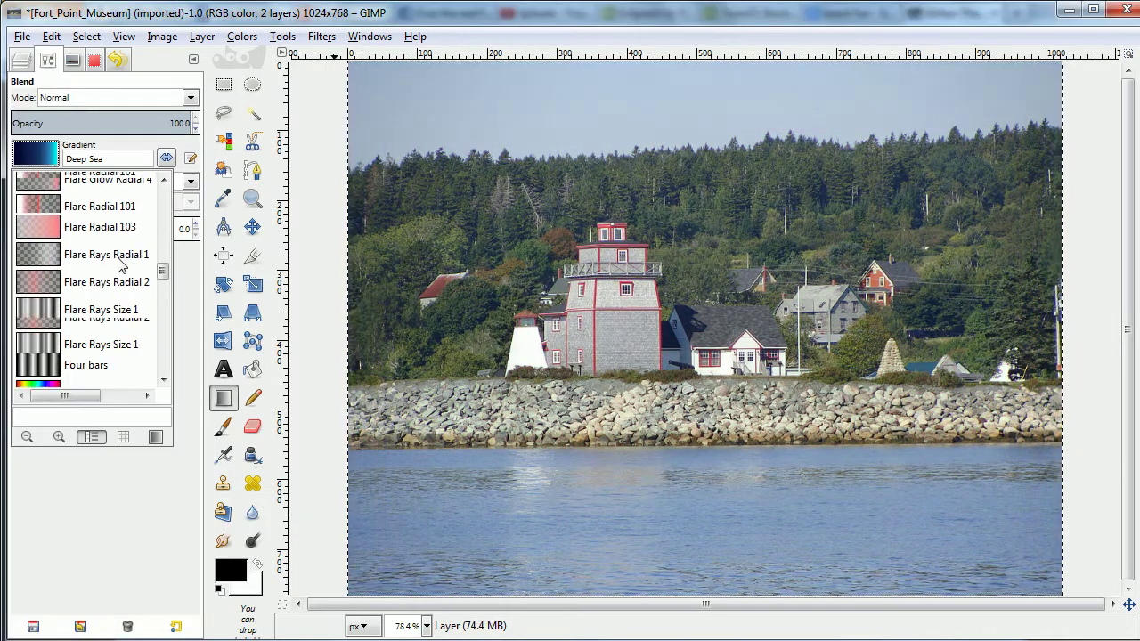
pyautogui.scroll(-5, 129, 333)
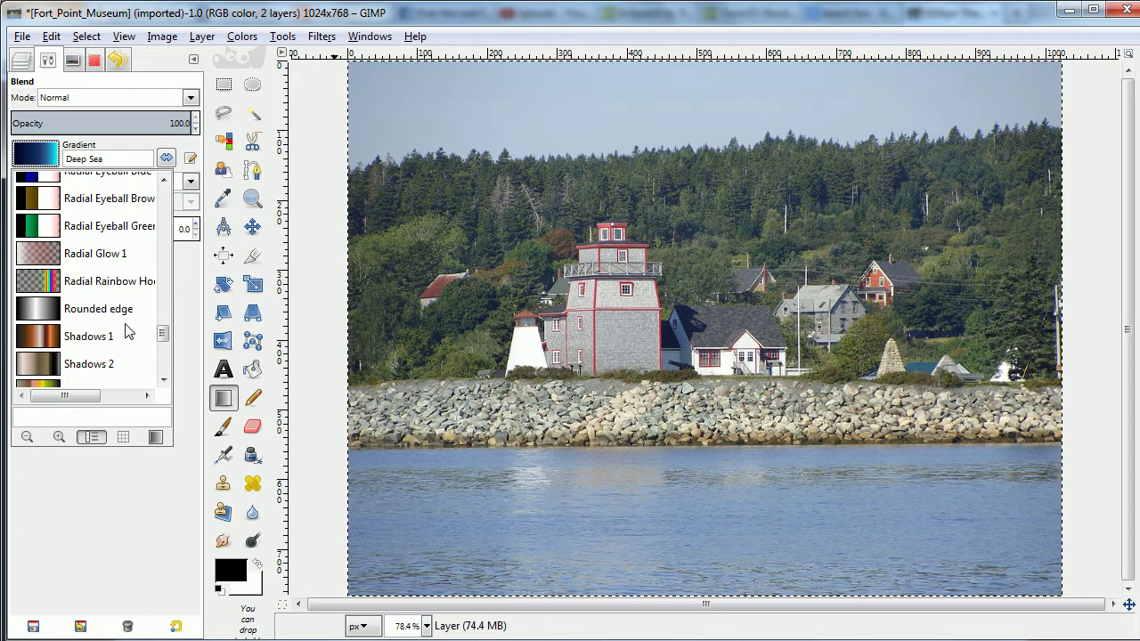
pyautogui.scroll(-2, 128, 332)
pyautogui.click(116, 378)
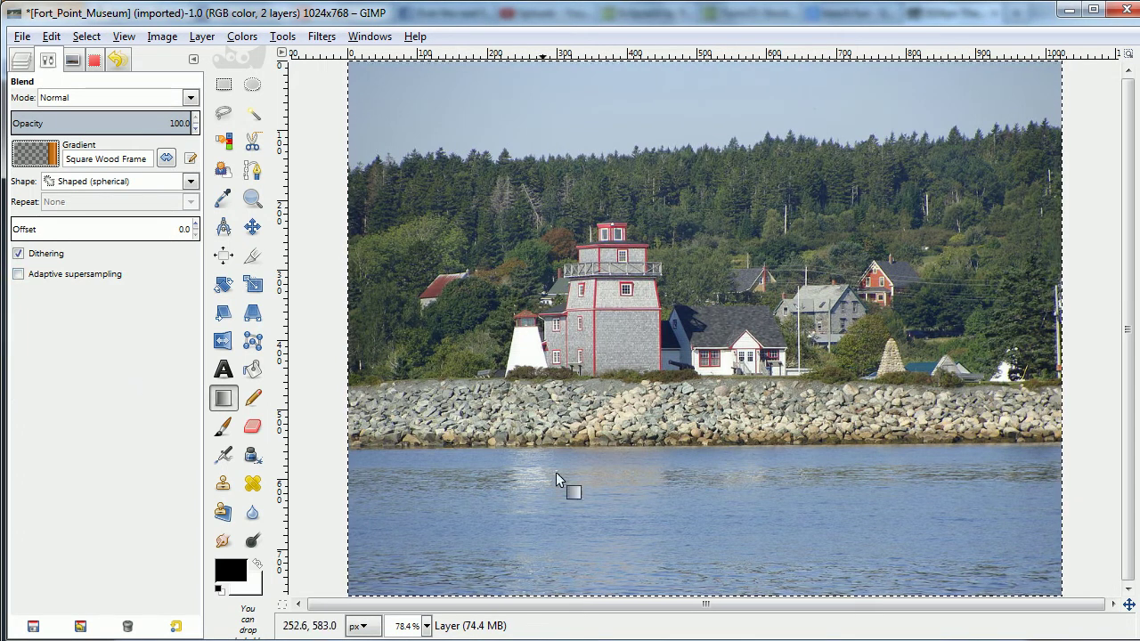
pyautogui.moveTo(699, 268); pyautogui.dragTo(711, 347)
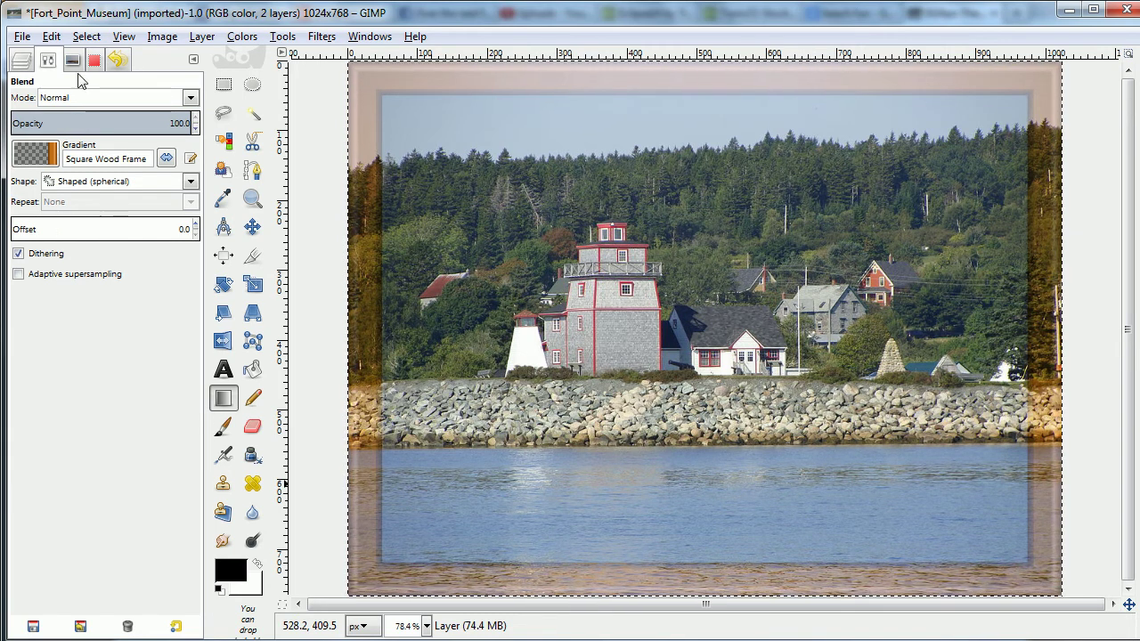
# - Try Grain merge on the frame layer, then set its mode back to Overlay
pyautogui.click(25, 64)
pyautogui.click(76, 83)
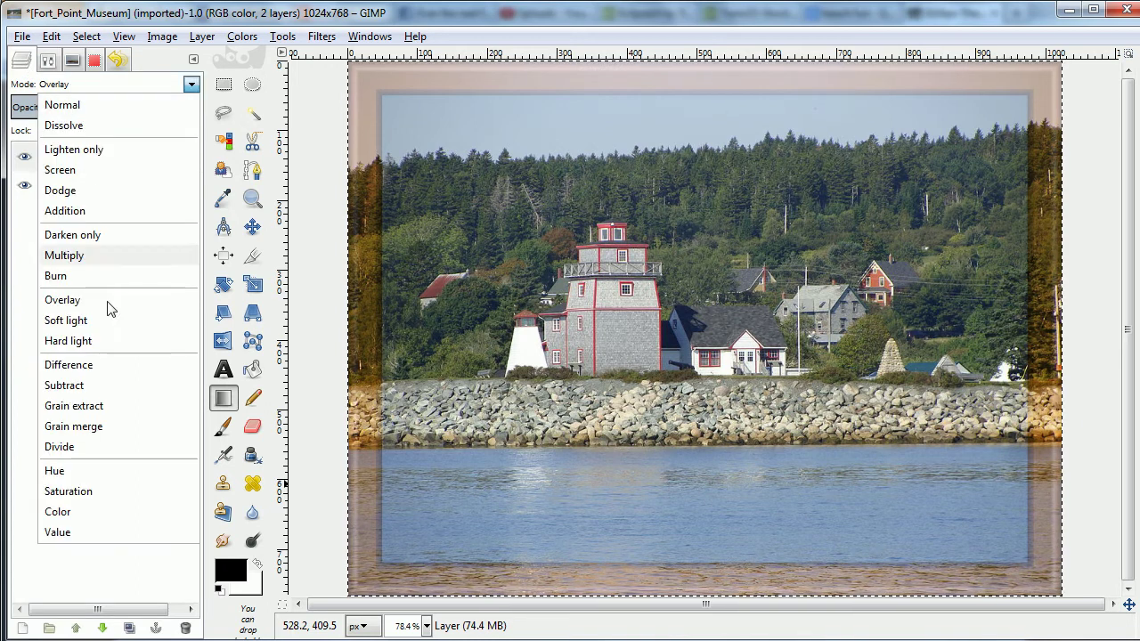
pyautogui.click(71, 426)
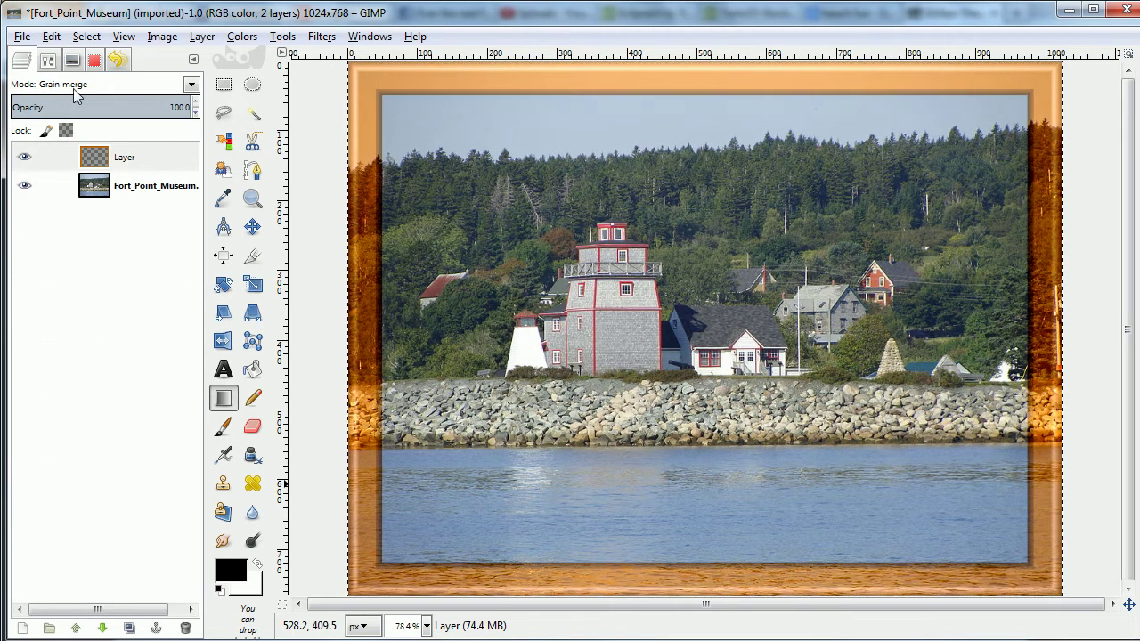
pyautogui.click(108, 85)
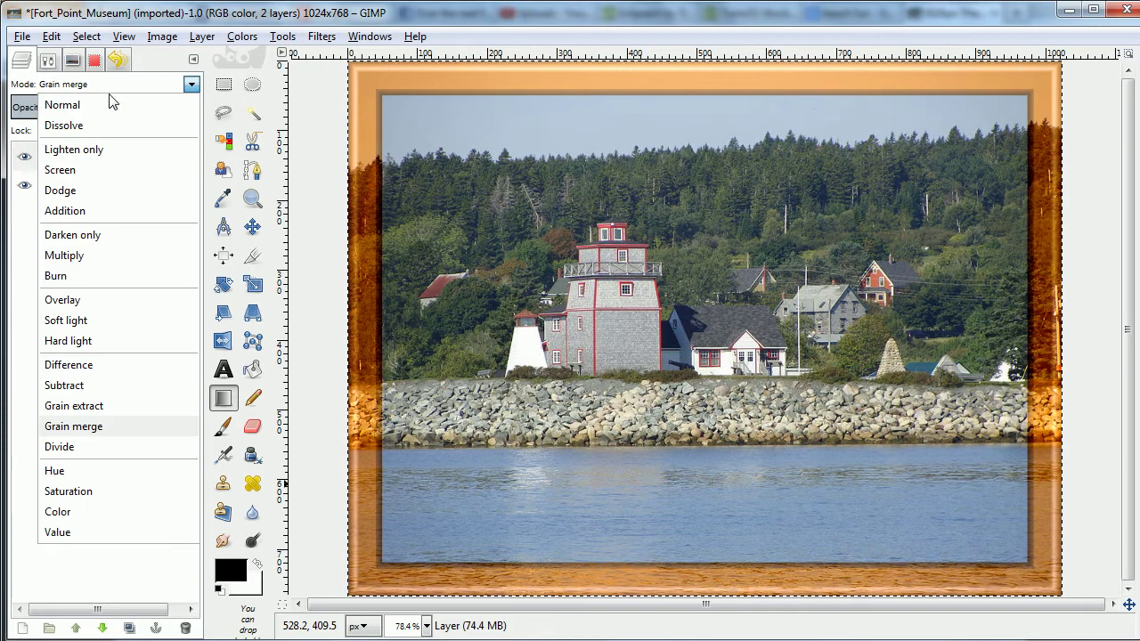
pyautogui.click(136, 305)
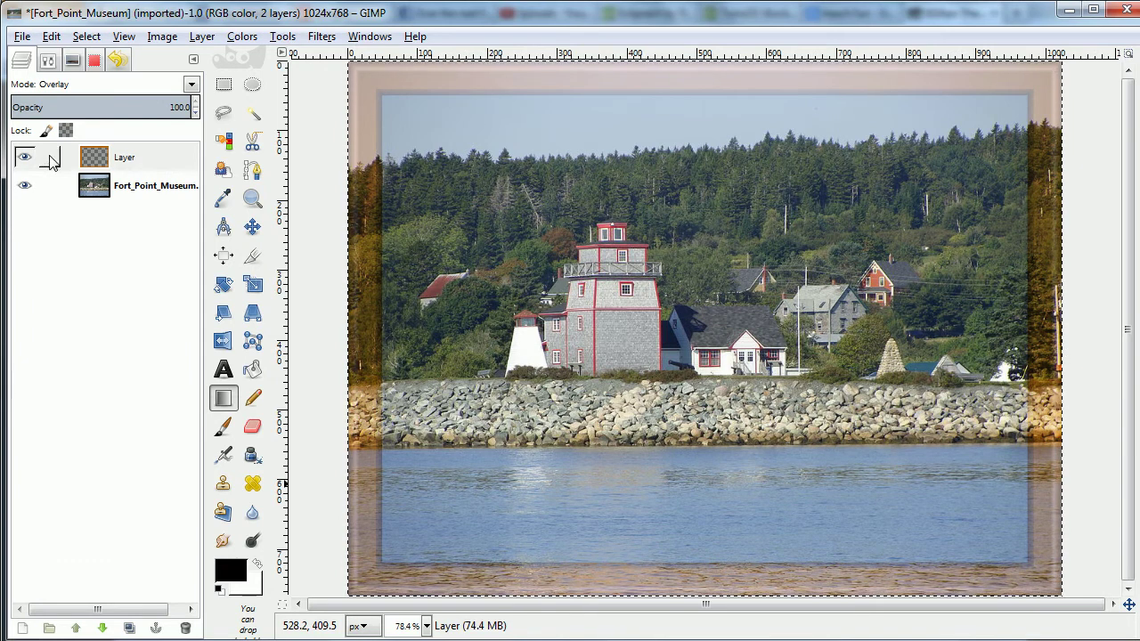
# - Clear the layer and paint a Tube Red gradient frame across the photo
pyautogui.press('Delete')
pyautogui.doubleClick(223, 399)
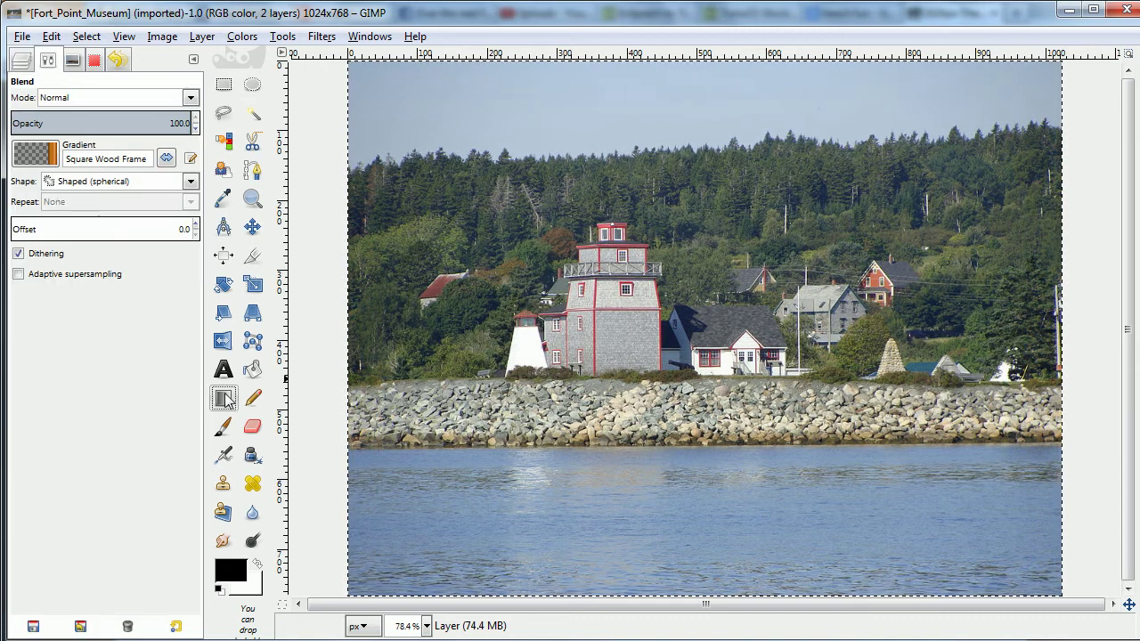
pyautogui.click(40, 159)
pyautogui.scroll(-1, 104, 371)
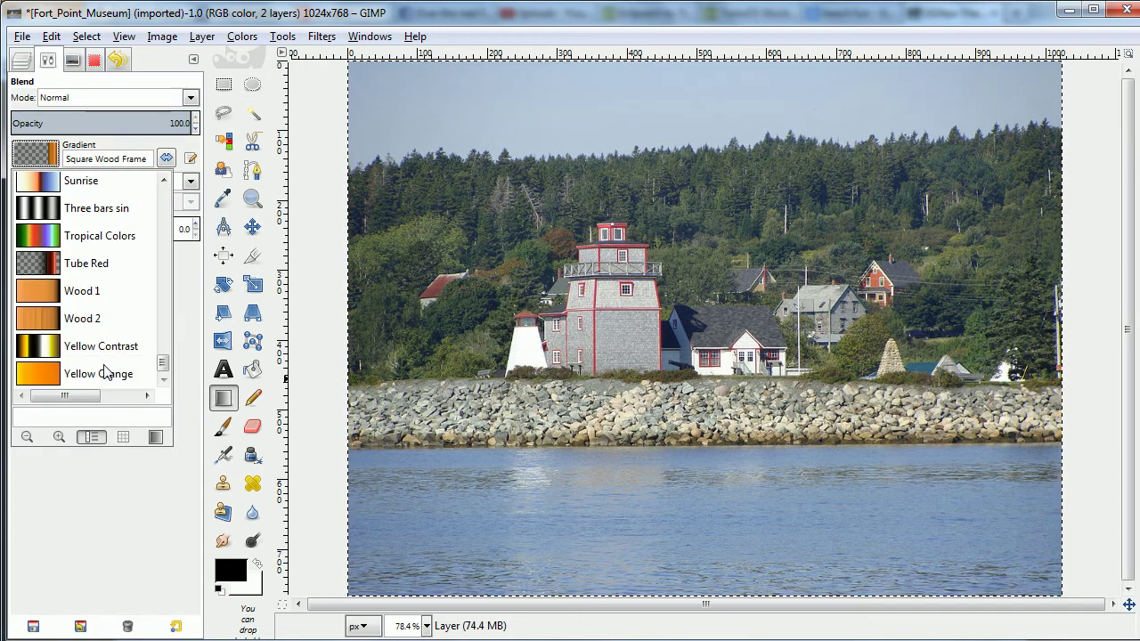
pyautogui.click(35, 266)
pyautogui.moveTo(616, 180); pyautogui.dragTo(675, 274)
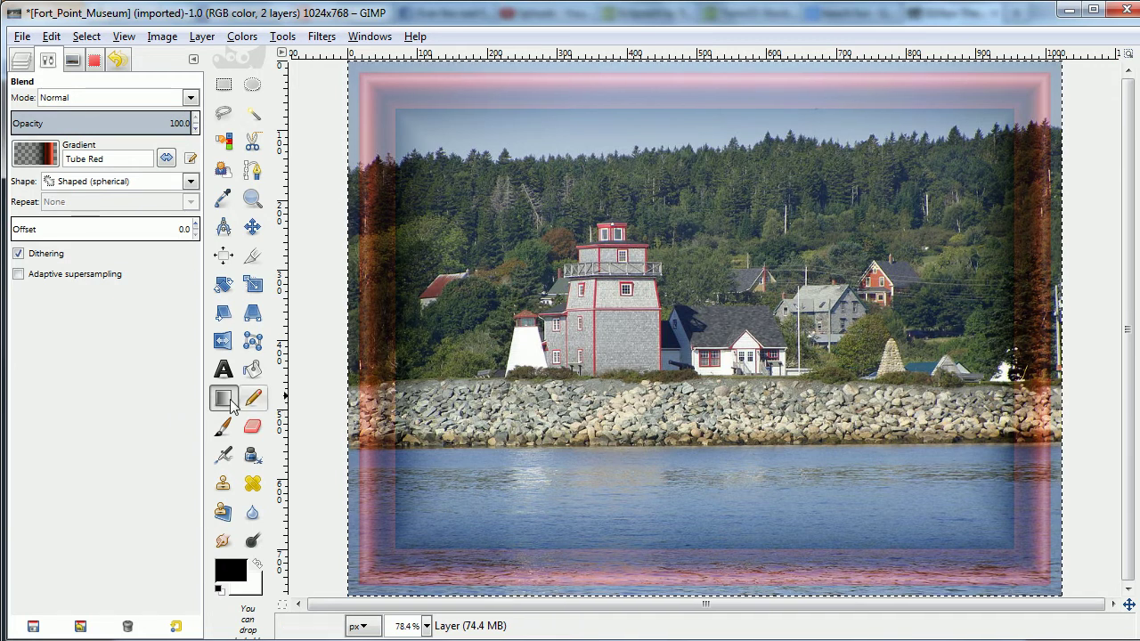
pyautogui.click(23, 61)
pyautogui.click(141, 162)
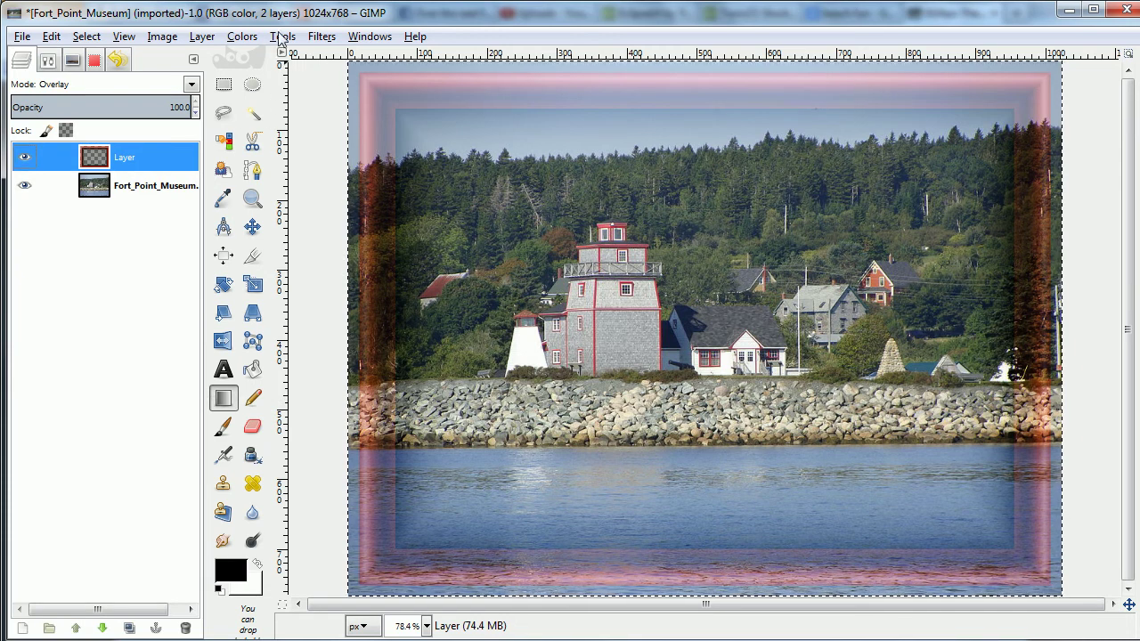
# - Shift the frame's hue by -178 so the red bands glow cyan-blue
pyautogui.click(241, 36)
pyautogui.click(288, 81)
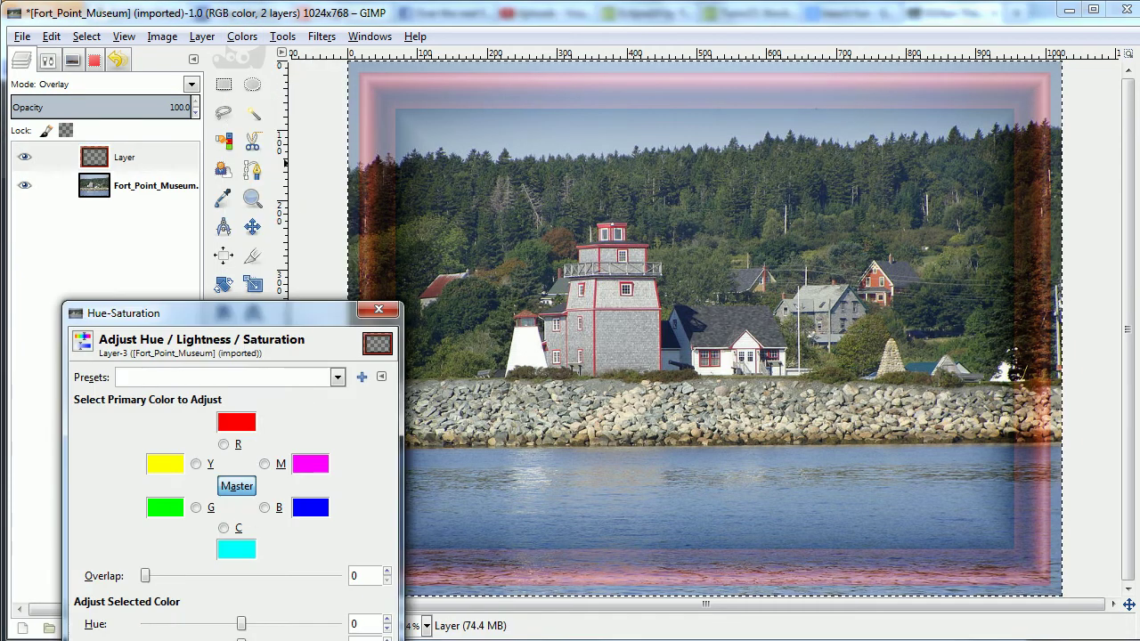
pyautogui.moveTo(240, 623); pyautogui.dragTo(148, 606)
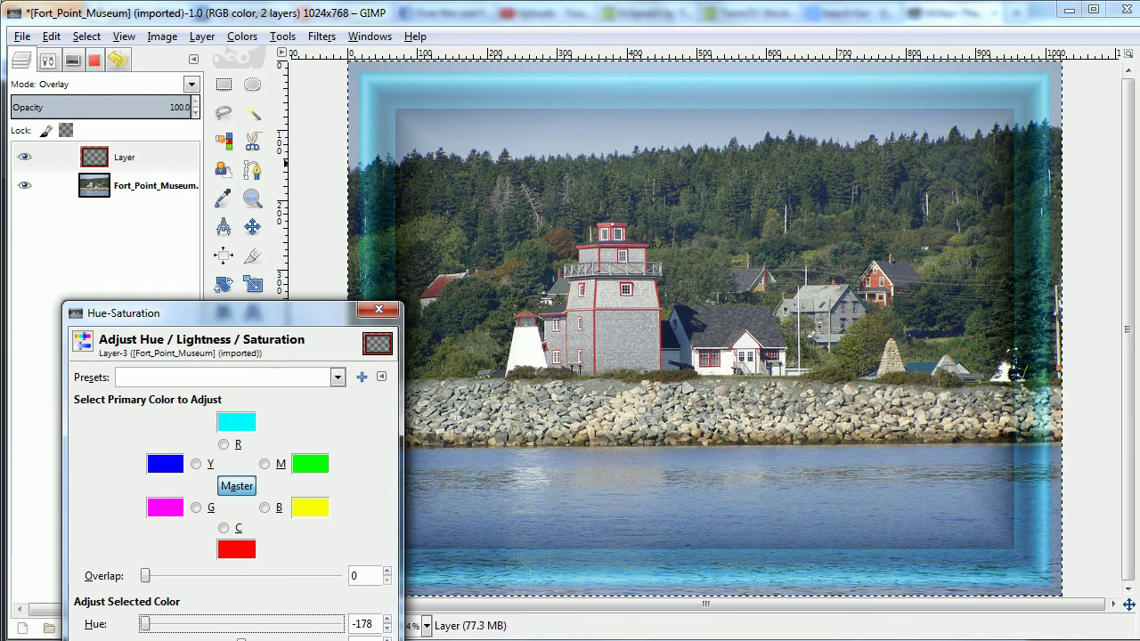
pyautogui.press('Return')
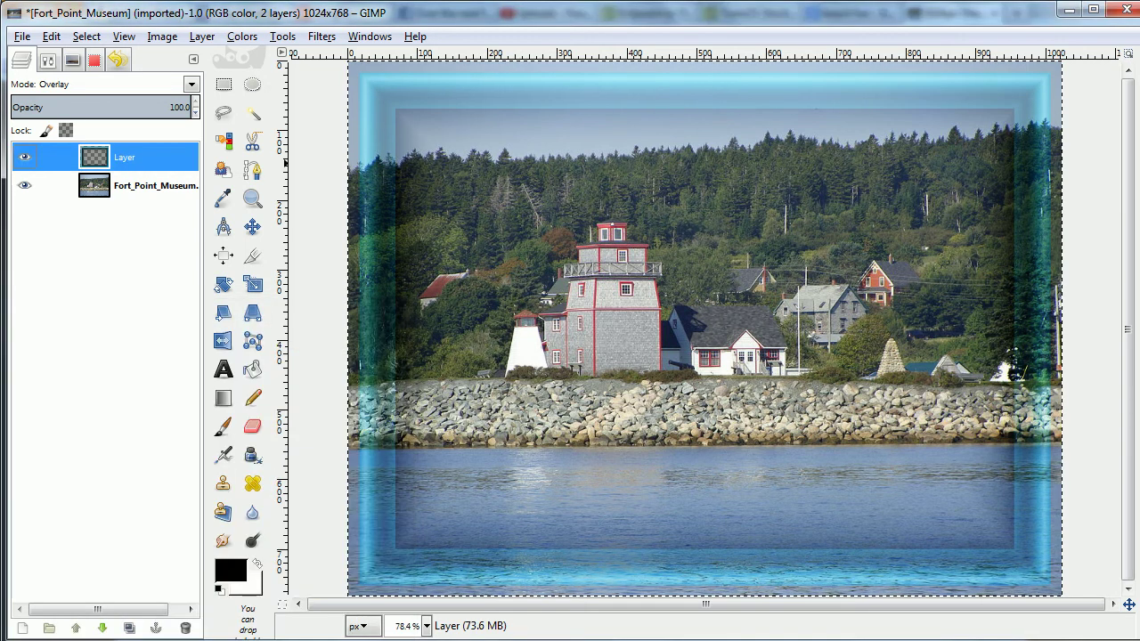
pyautogui.click(160, 38)
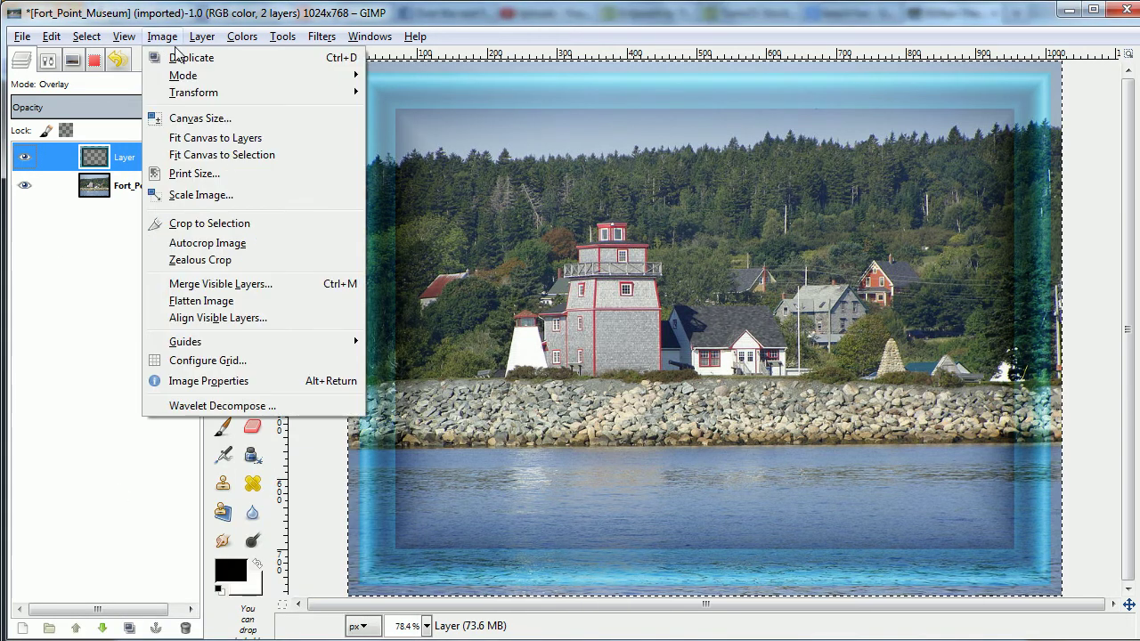
# - Resize the canvas to 1004×753 with the photo centred
pyautogui.click(200, 117)
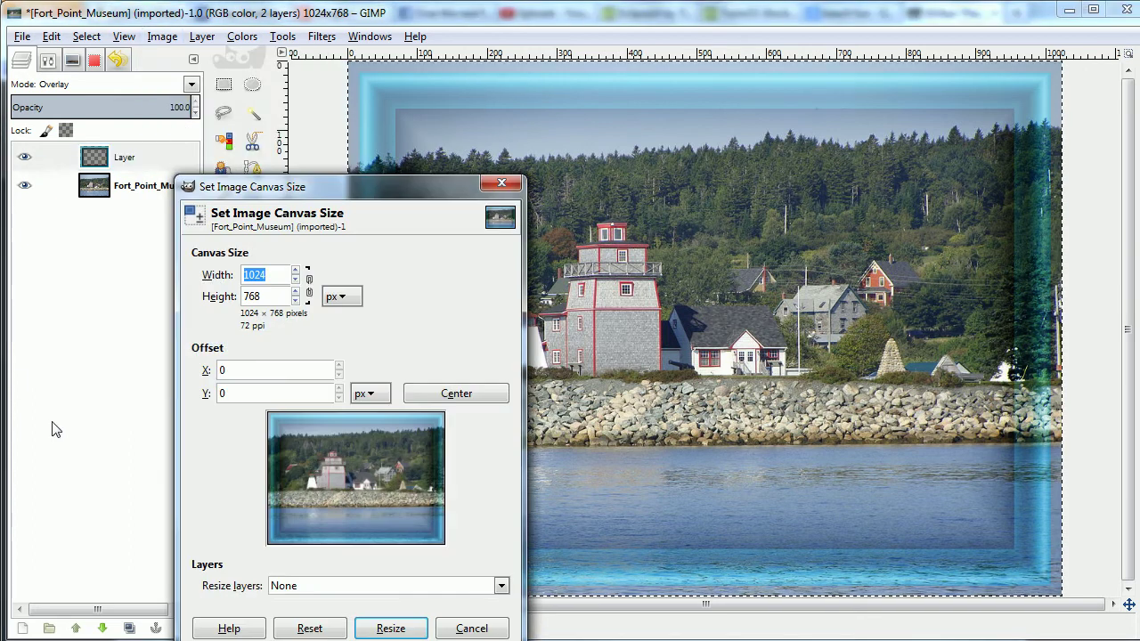
pyautogui.click(295, 280)
pyautogui.moveTo(296, 279); pyautogui.dragTo(296, 280)
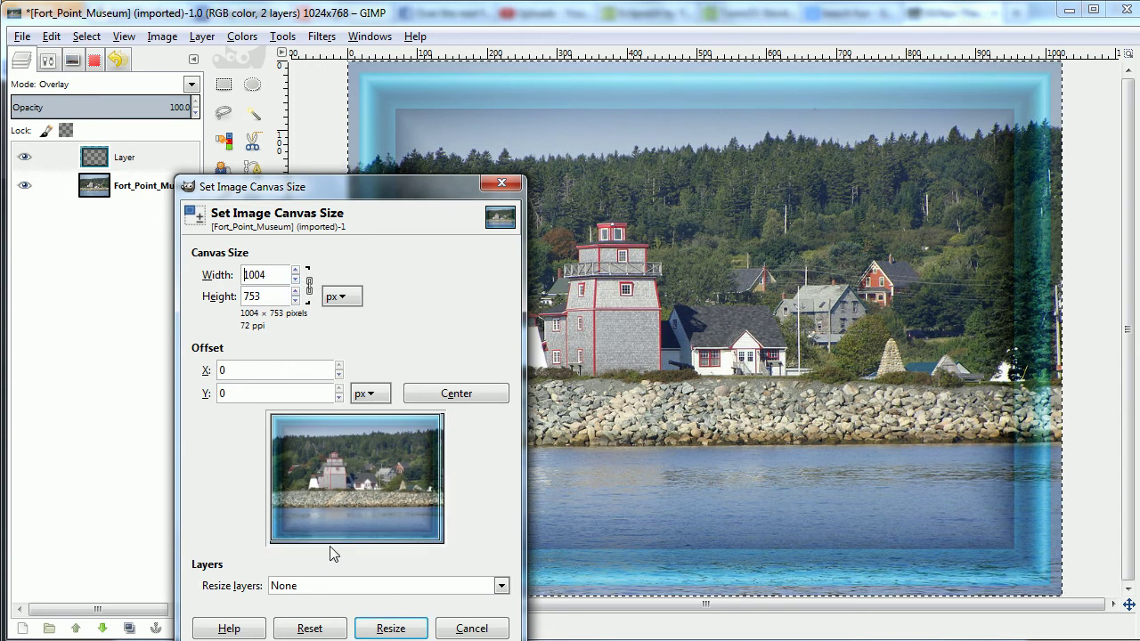
pyautogui.click(456, 394)
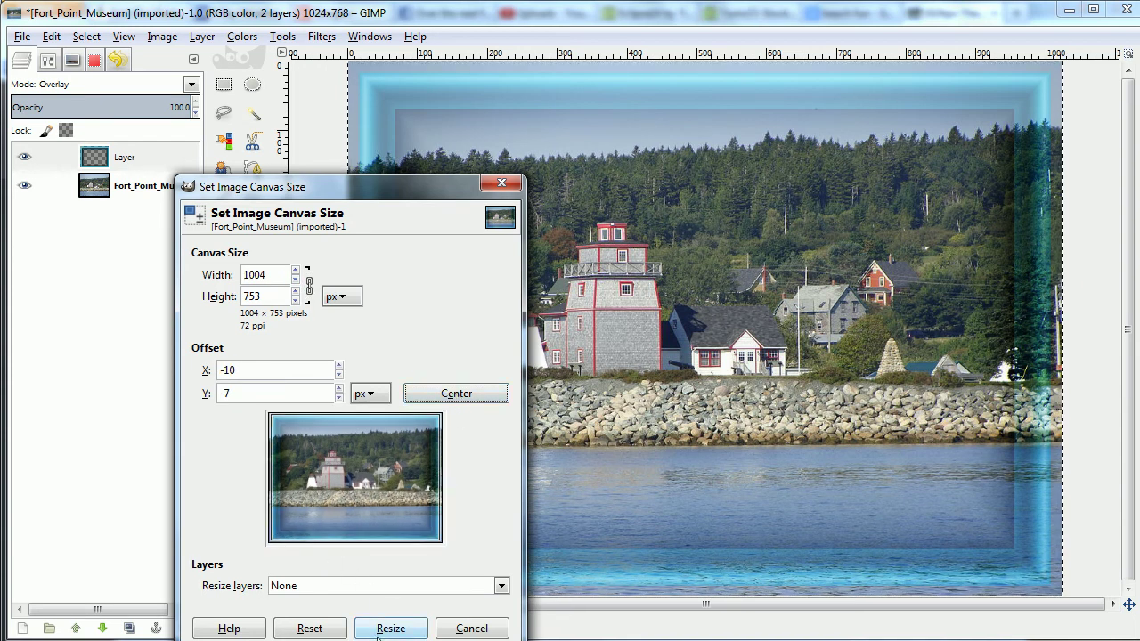
pyautogui.click(392, 629)
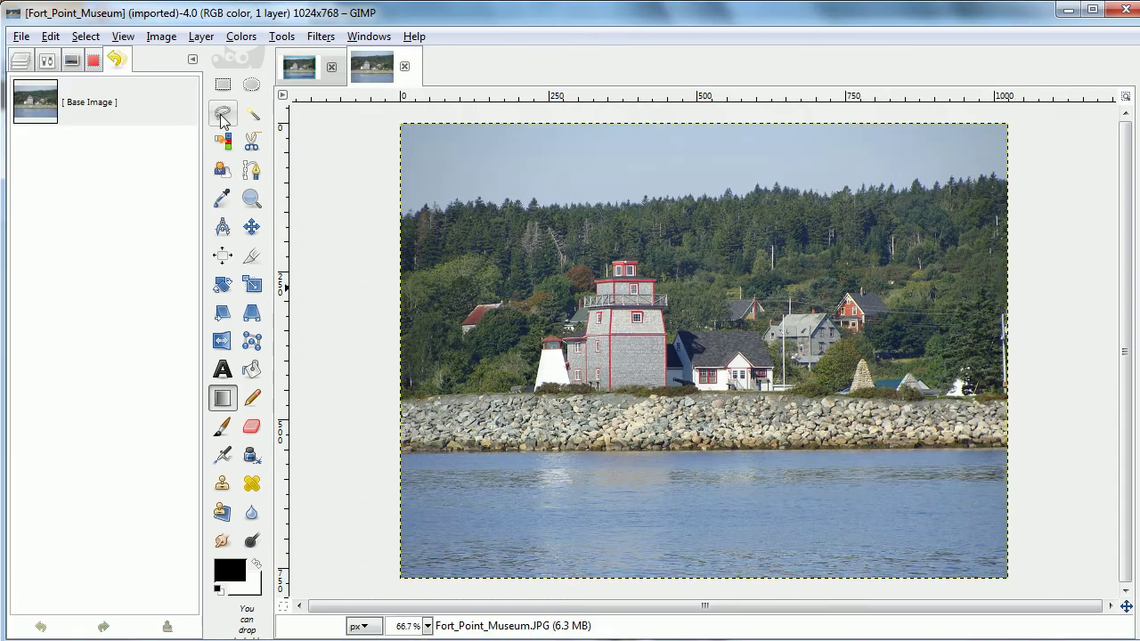
# - Lasso a trapezoid selection around the lighthouse and shoreline, and blend the fiery frame layer in Grain merge
pyautogui.click(223, 115)
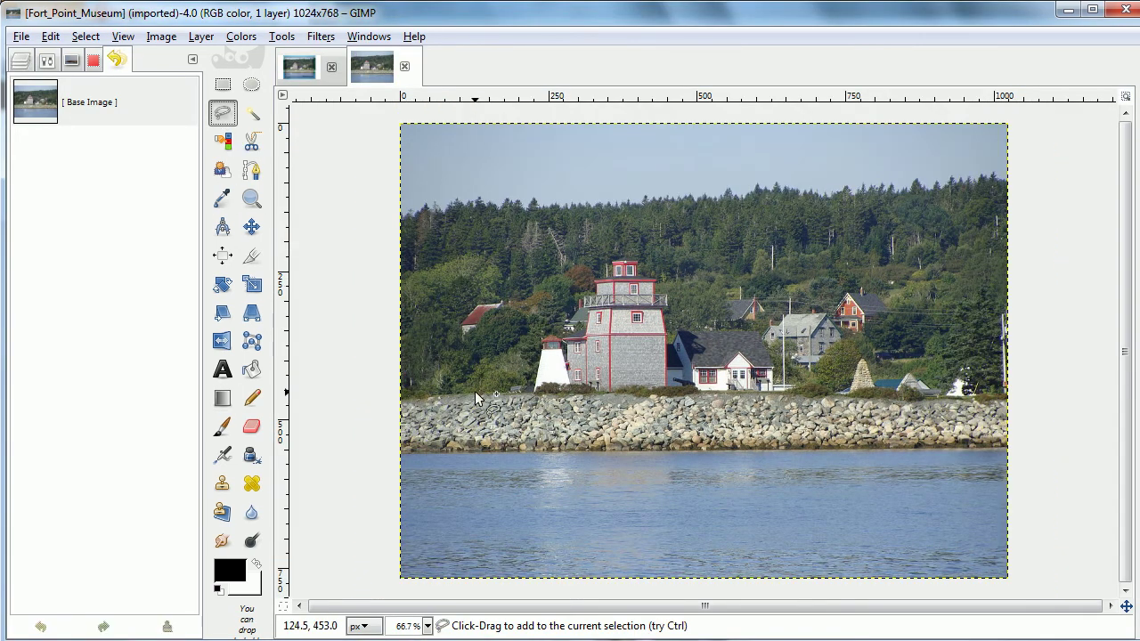
pyautogui.moveTo(470, 387)
pyautogui.mouseDown()
pyautogui.moveTo(547, 207)
pyautogui.moveTo(836, 198)
pyautogui.moveTo(906, 273)
pyautogui.moveTo(979, 381)
pyautogui.moveTo(990, 447)
pyautogui.moveTo(450, 447)
pyautogui.moveTo(477, 388)
pyautogui.mouseUp()
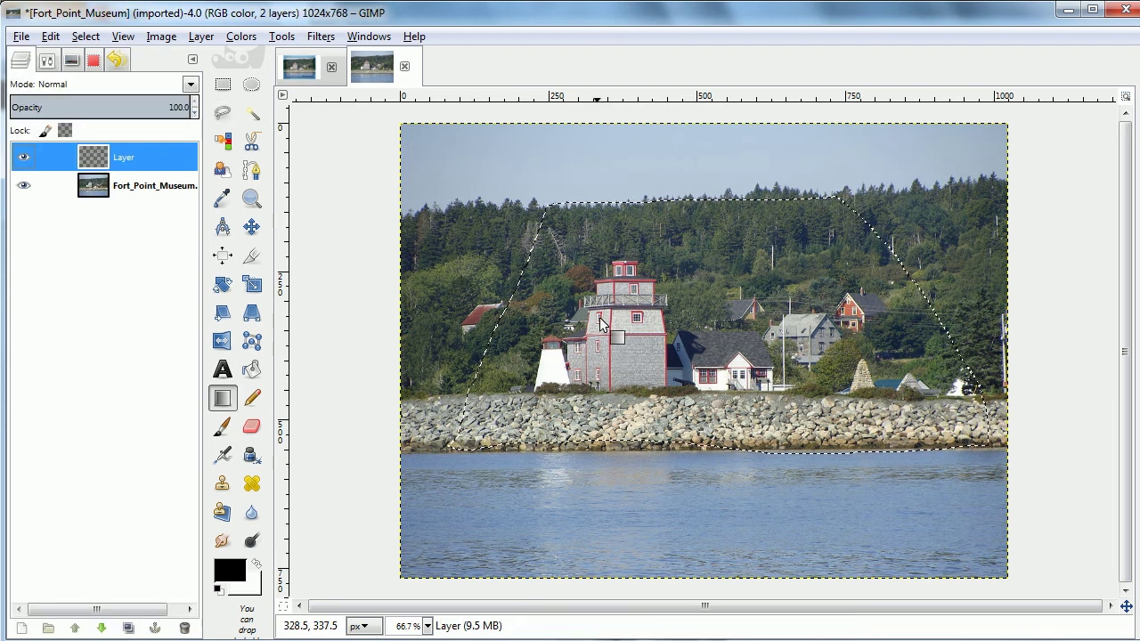
pyautogui.moveTo(596, 324); pyautogui.dragTo(646, 334)
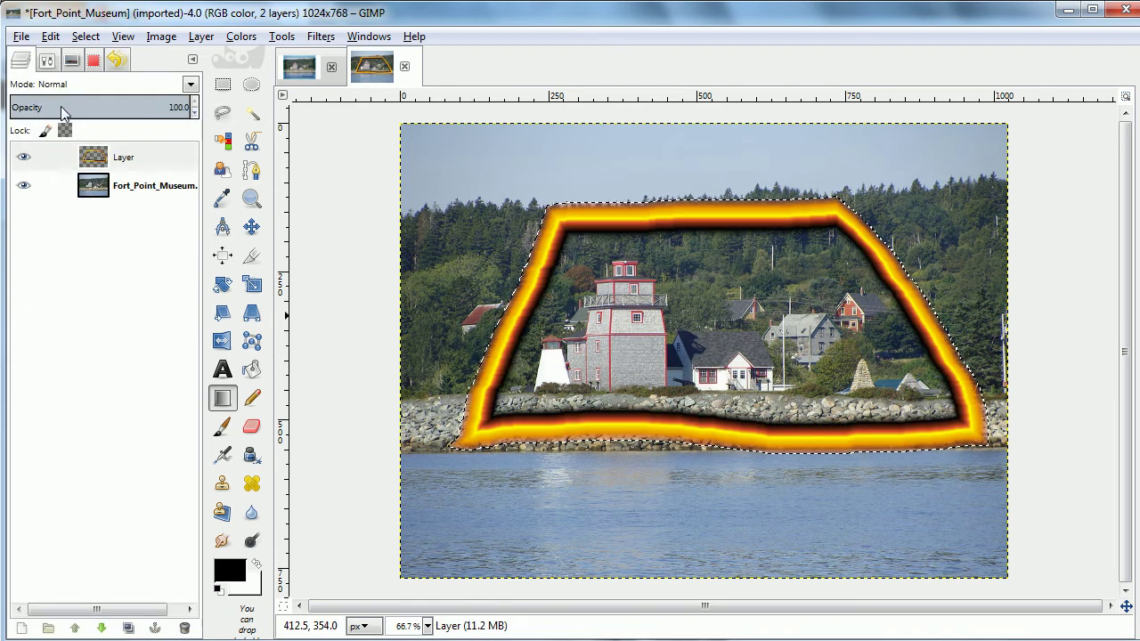
pyautogui.click(110, 85)
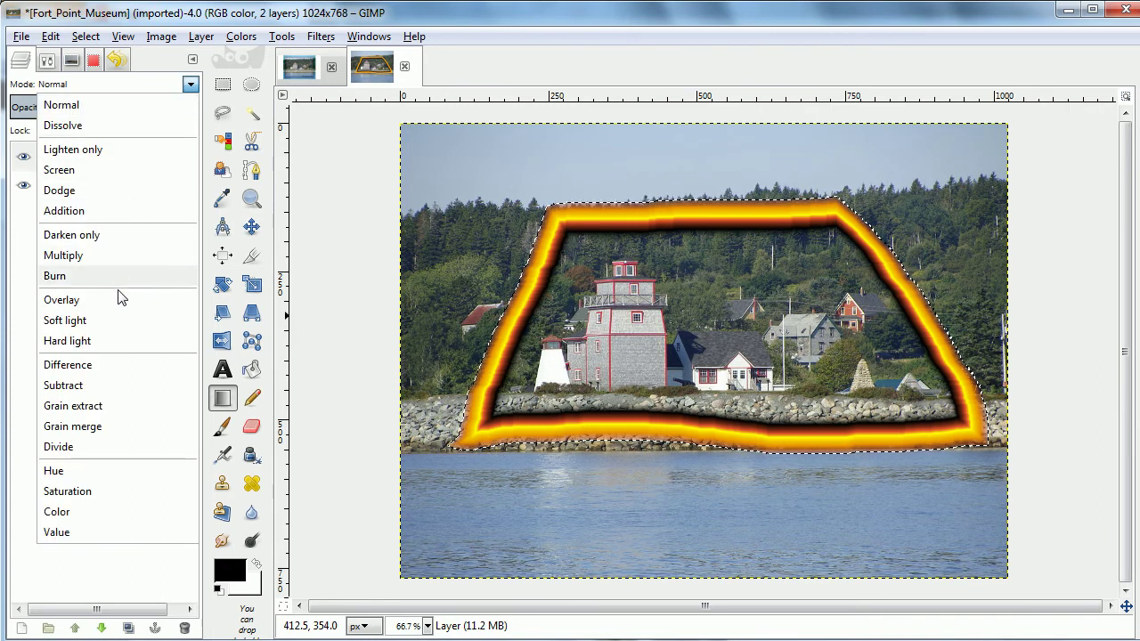
pyautogui.click(73, 425)
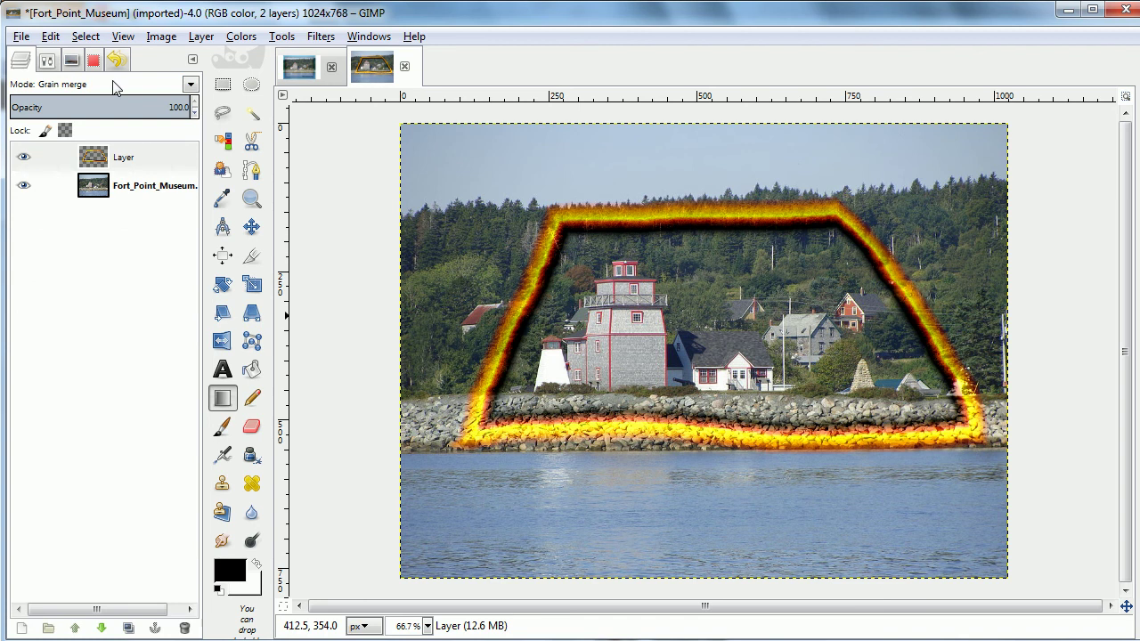